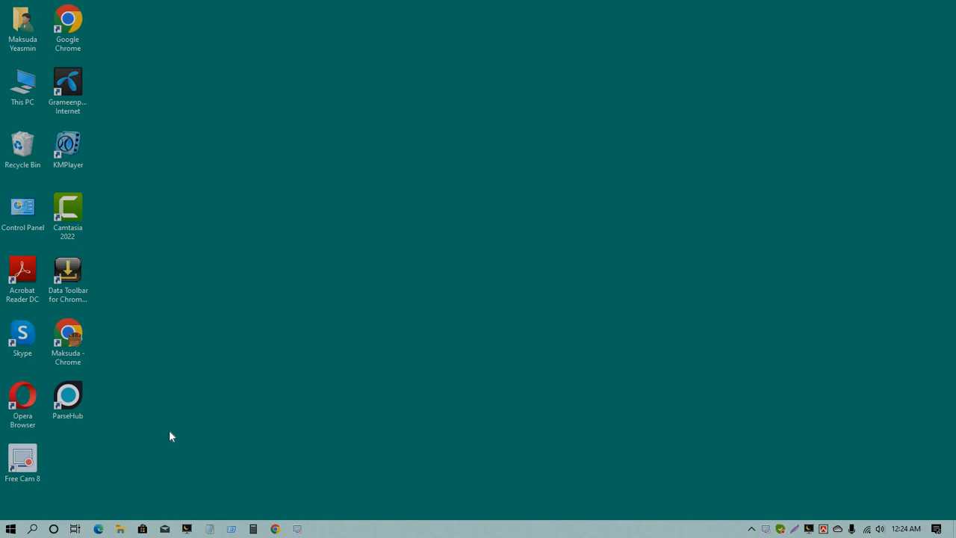
# Open Google Chrome in a maximized window and search Google for "clinic in usa".
pyautogui.click(275, 529)
pyautogui.click(392, 211)
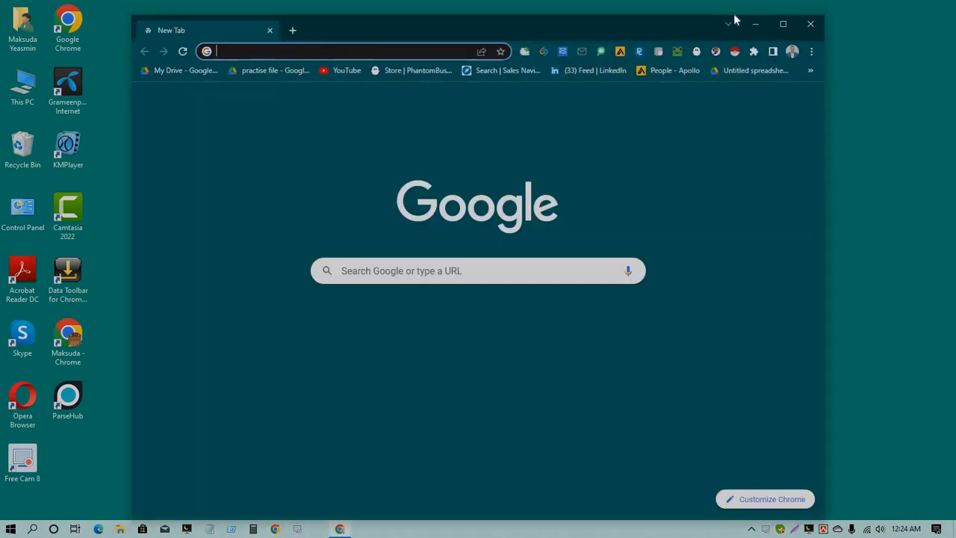
pyautogui.click(782, 23)
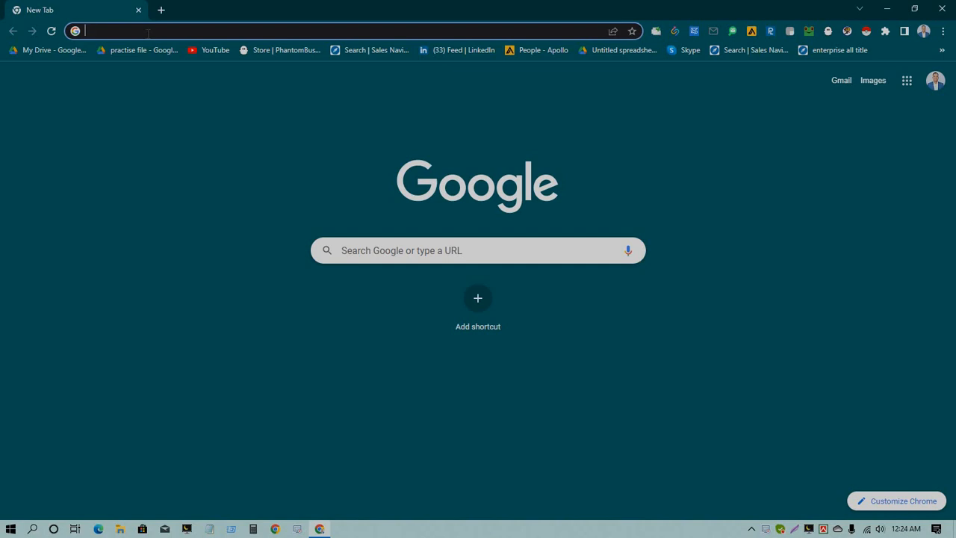
pyautogui.write('c')
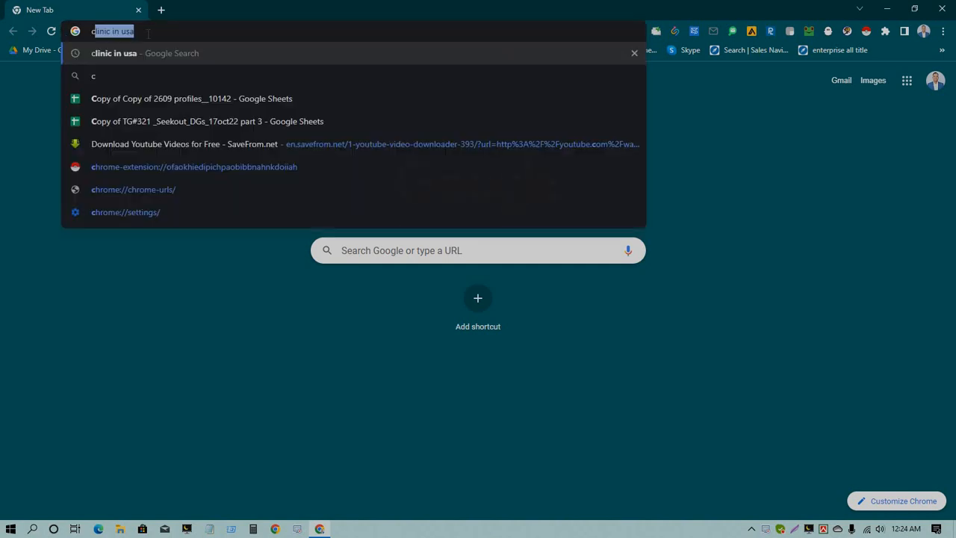
pyautogui.write('linic')
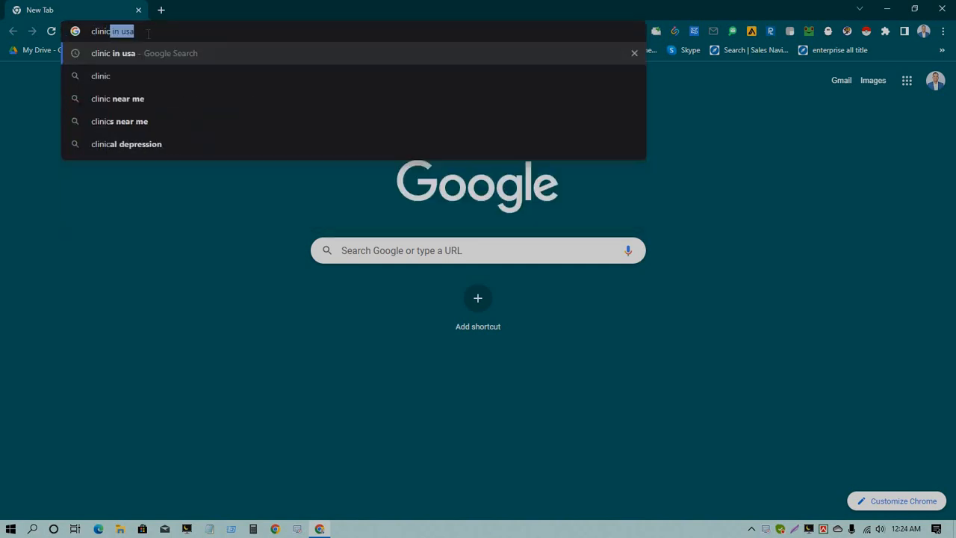
pyautogui.write(' in usa')
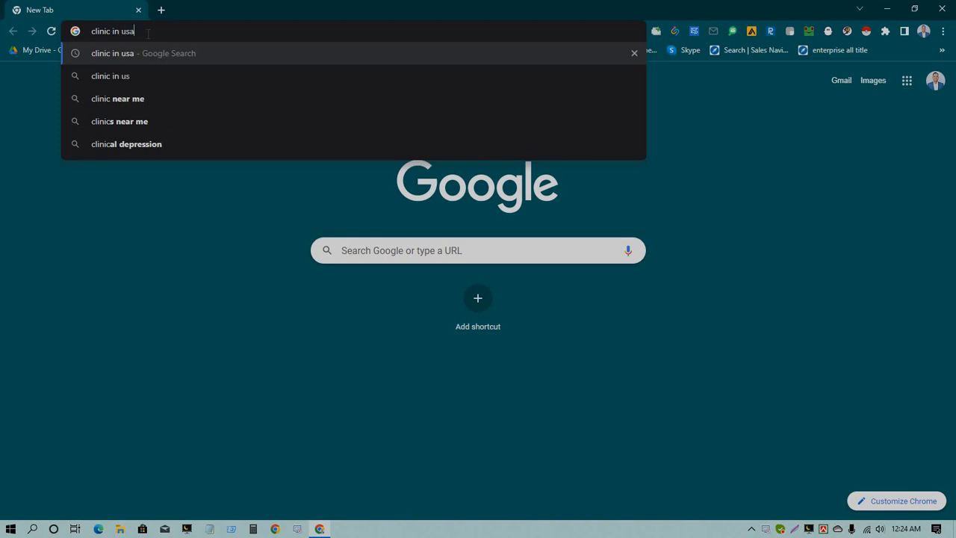
pyautogui.press('Return')
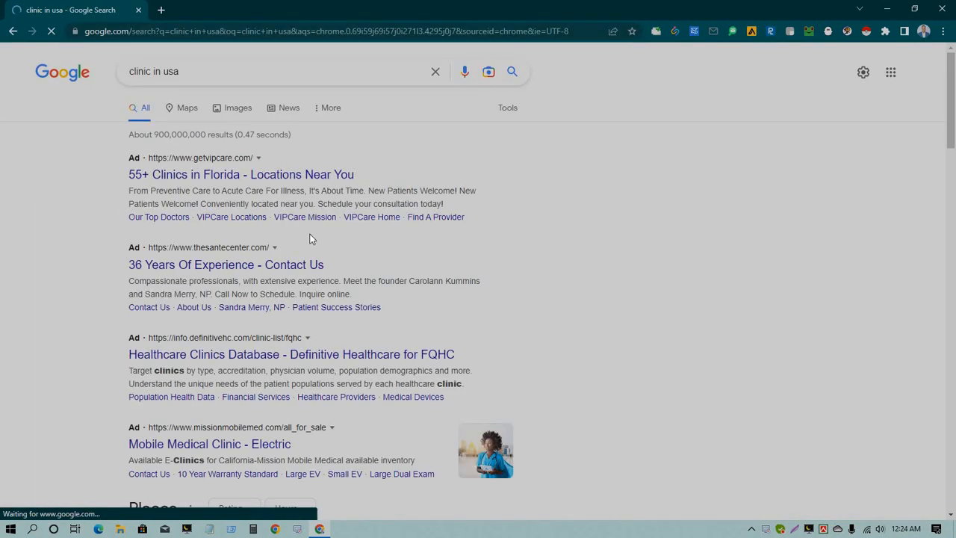
# Show the "clinic in usa" results in Google Maps and look through the list of clinics.
pyautogui.click(188, 109)
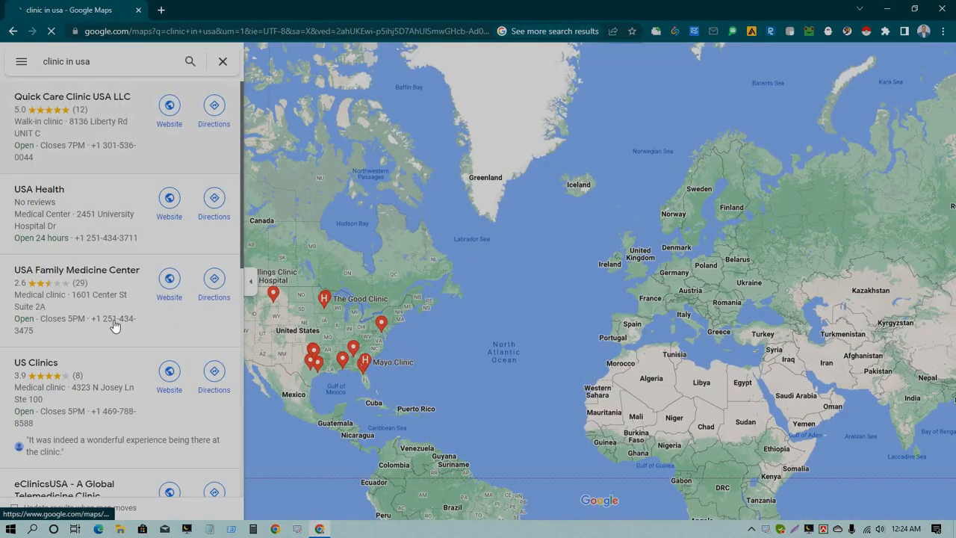
pyautogui.scroll(-4, 79, 276)
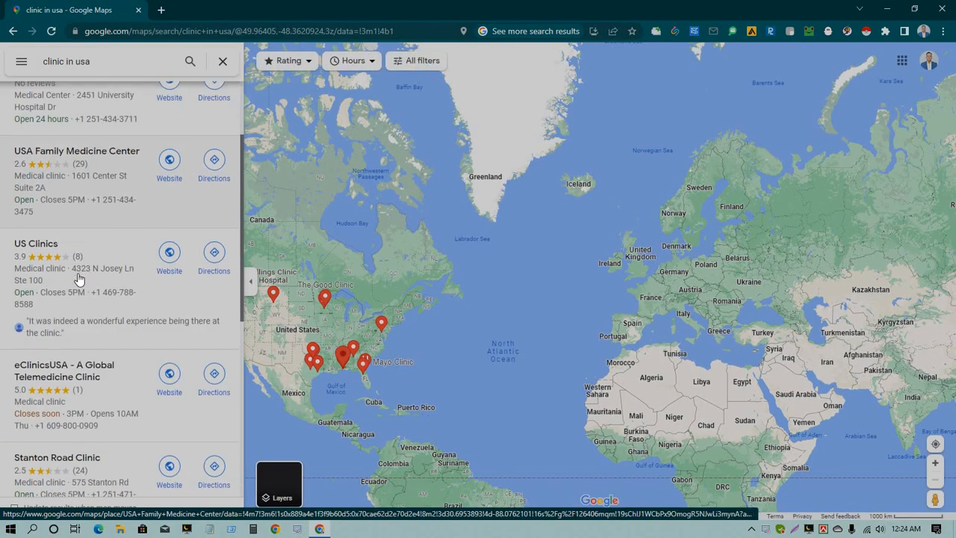
pyautogui.scroll(-8, 101, 330)
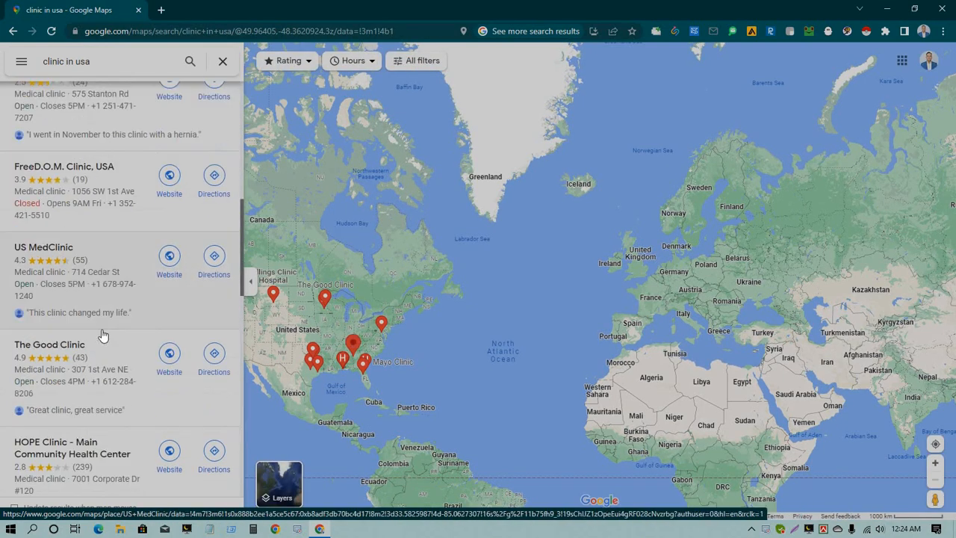
pyautogui.scroll(-10, 103, 336)
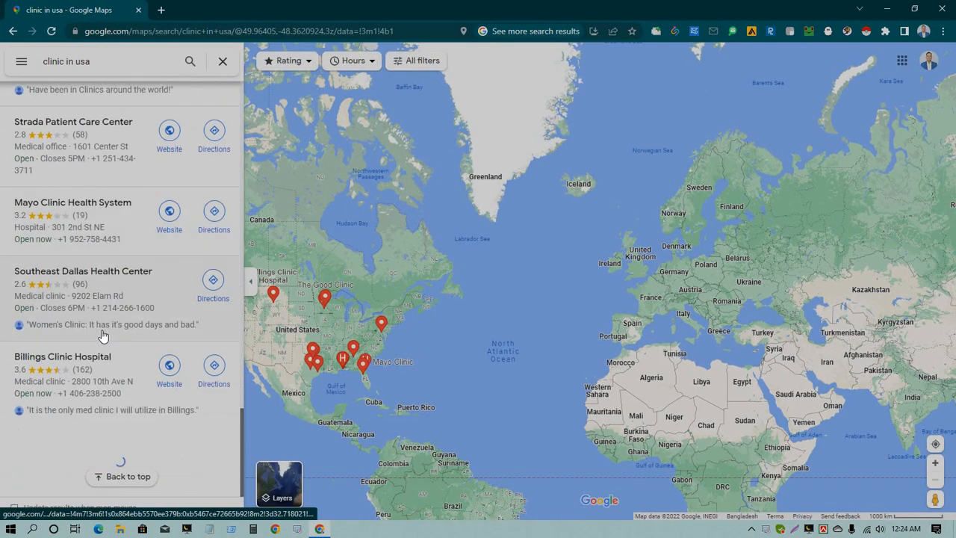
pyautogui.scroll(8, 107, 426)
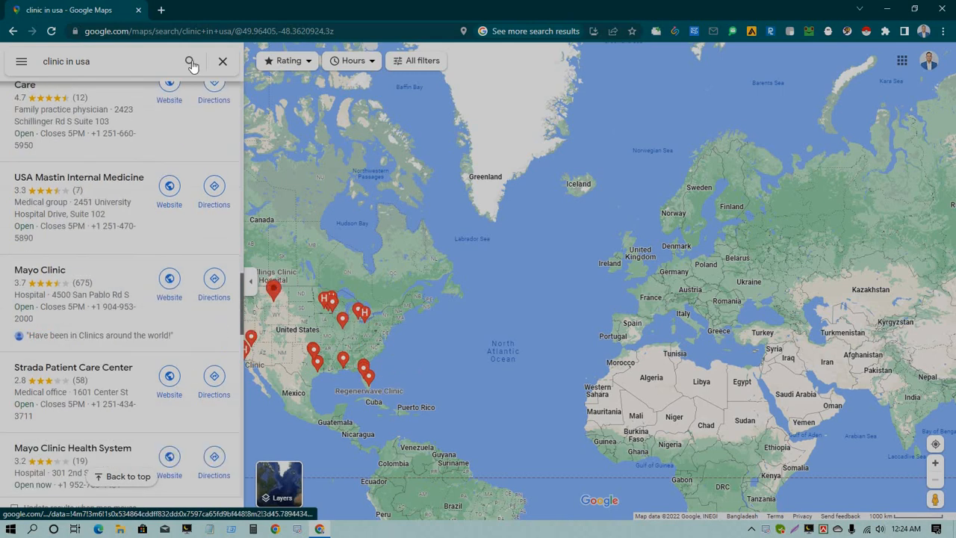
# Open Google Drive in a new tab and create a blank Google Sheets spreadsheet.
pyautogui.click(163, 9)
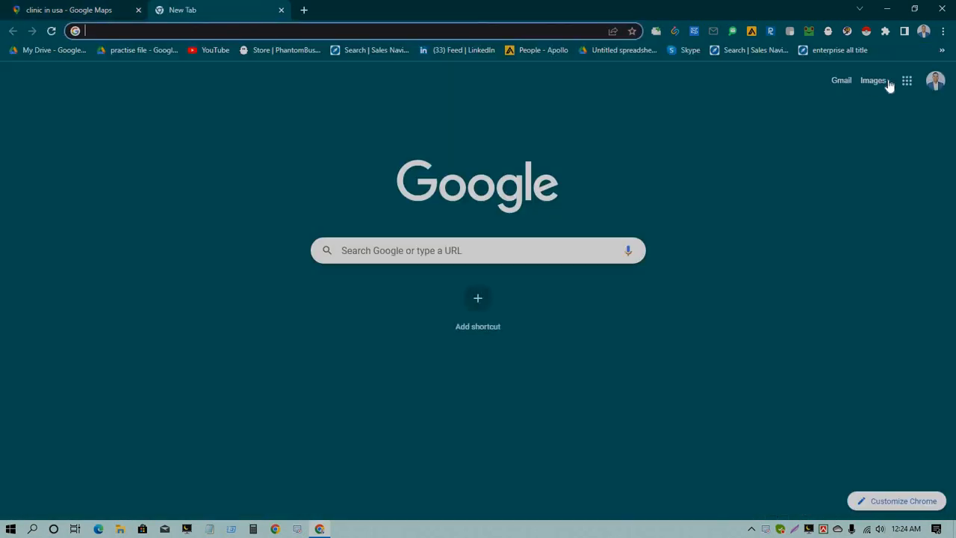
pyautogui.click(906, 82)
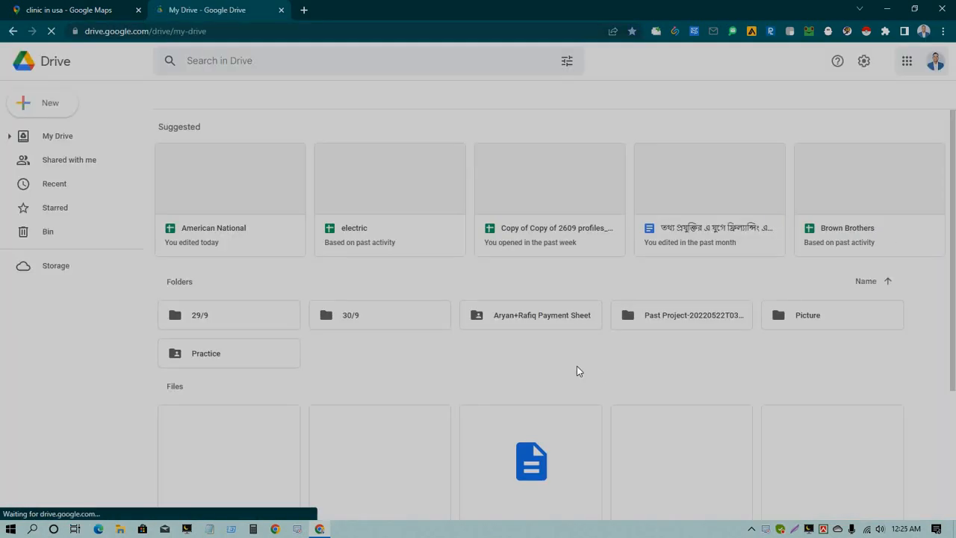
pyautogui.scroll(-2, 538, 445)
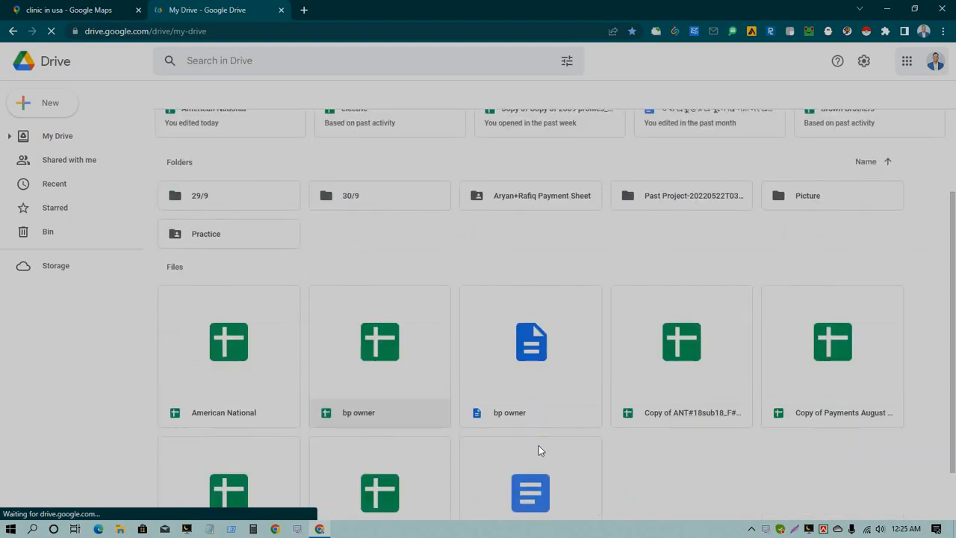
pyautogui.rightClick(649, 461)
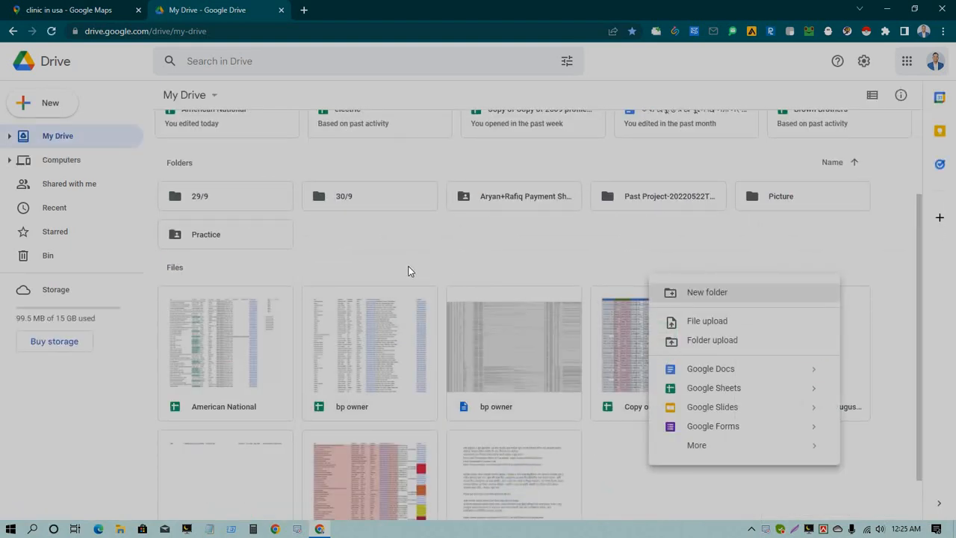
pyautogui.click(682, 368)
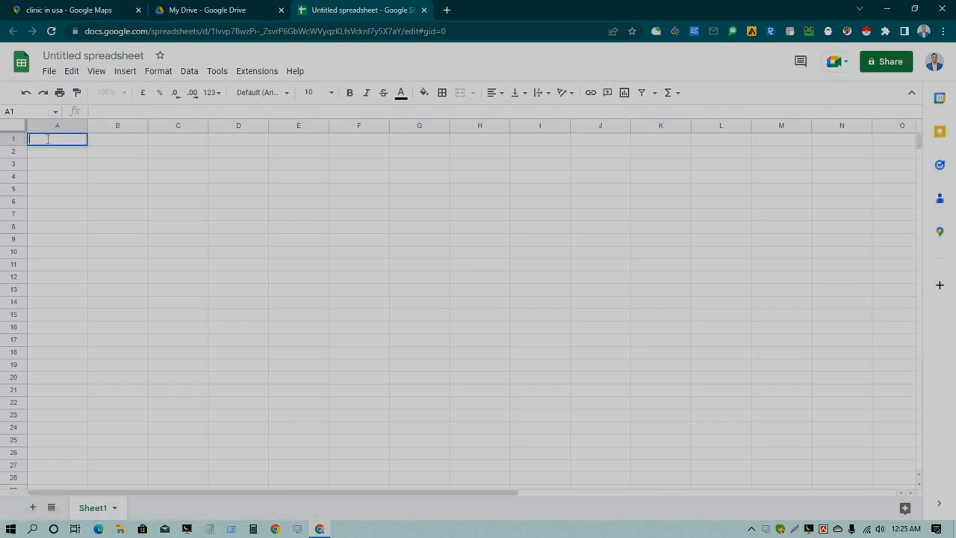
# Enter the column headers Name, Website and Adress in cells A1 to C1.
pyautogui.write('Name')
pyautogui.click(123, 139)
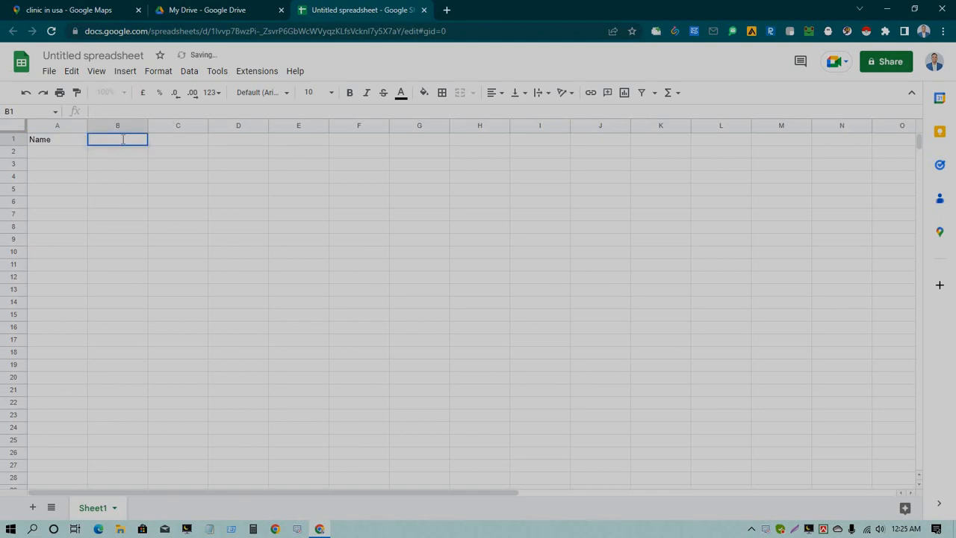
pyautogui.write('Websi')
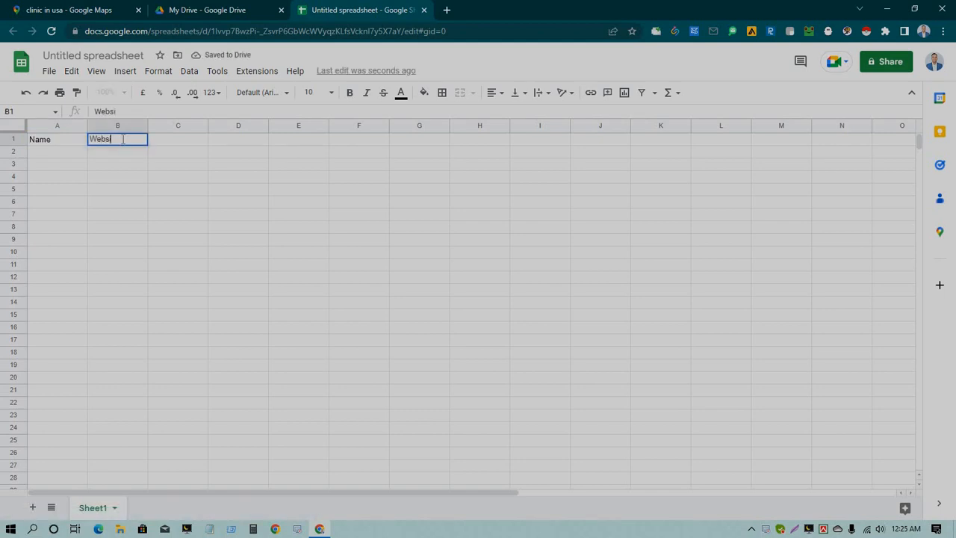
pyautogui.write('te')
pyautogui.click(183, 140)
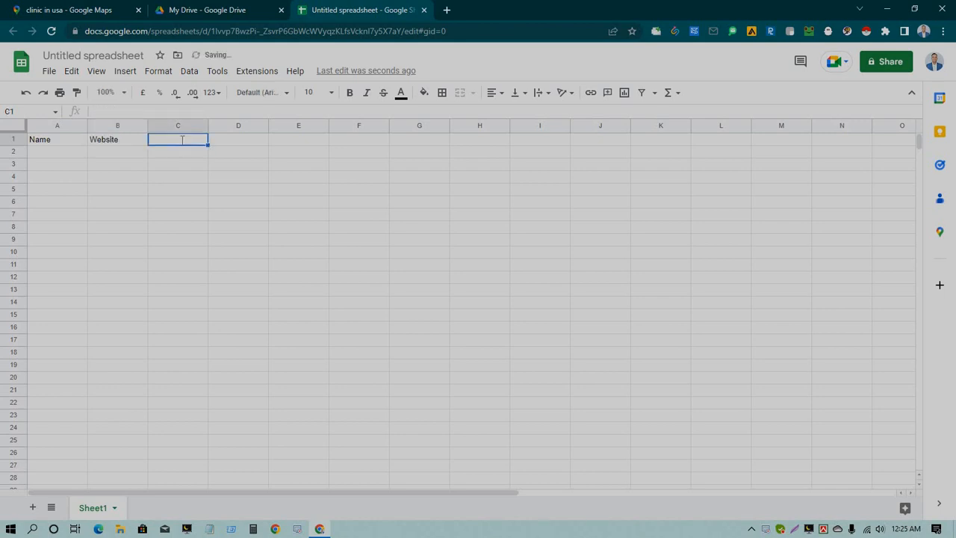
pyautogui.doubleClick(182, 139)
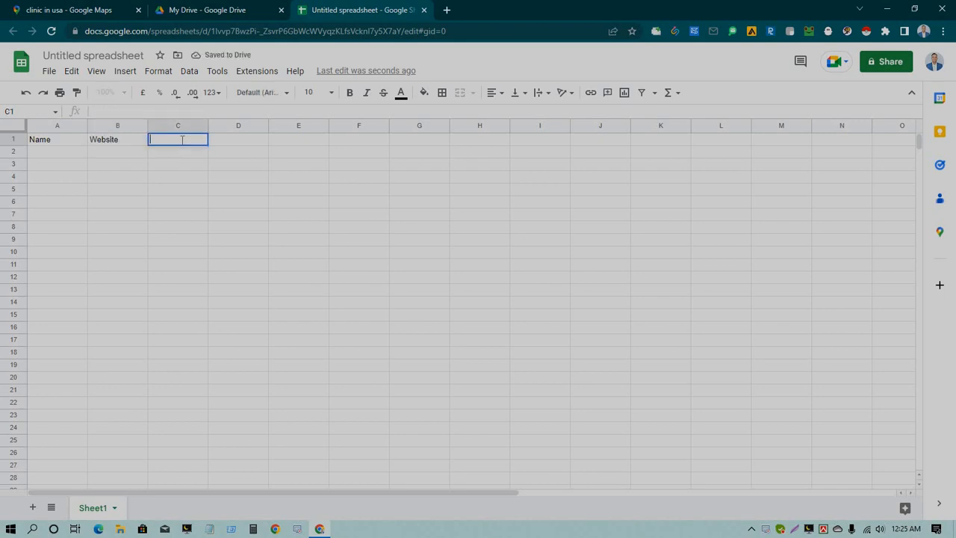
pyautogui.write('Adress')
pyautogui.click(293, 176)
pyautogui.click(244, 142)
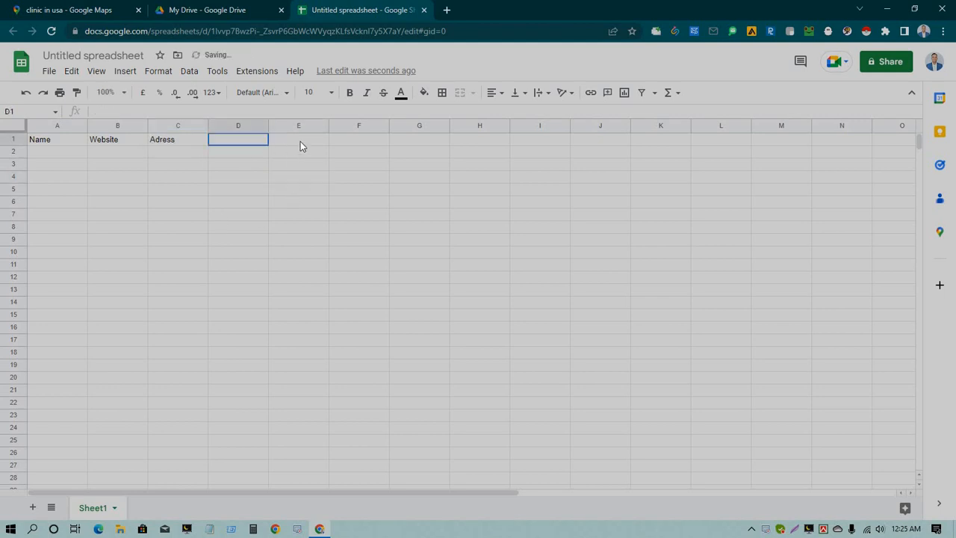
pyautogui.click(301, 141)
pyautogui.click(354, 141)
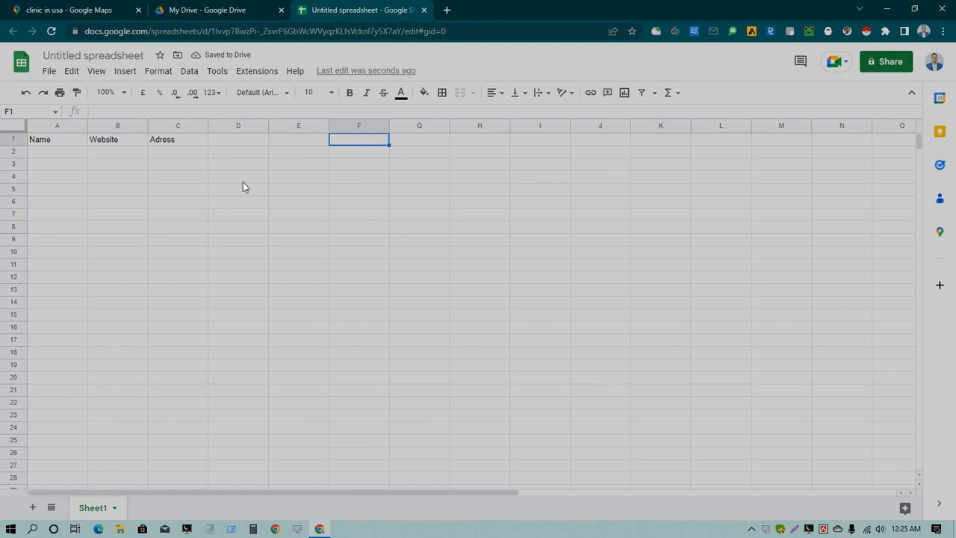
pyautogui.scroll(-3, 257, 398)
pyautogui.scroll(3, 242, 381)
# Return to the Google Maps clinic results and open the Quick Care Clinic USA LLC listing in a new tab.
pyautogui.click(96, 11)
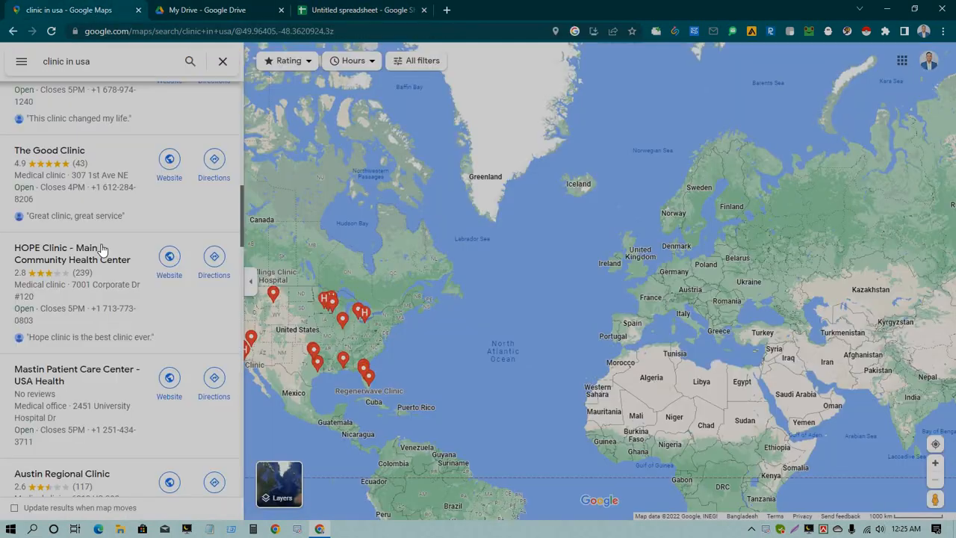
pyautogui.scroll(-5, 79, 298)
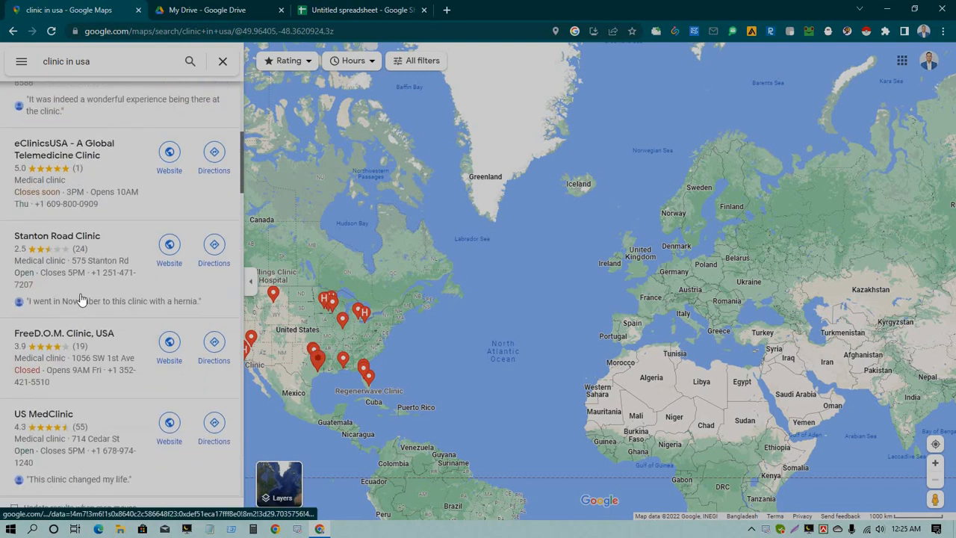
pyautogui.scroll(4, 82, 303)
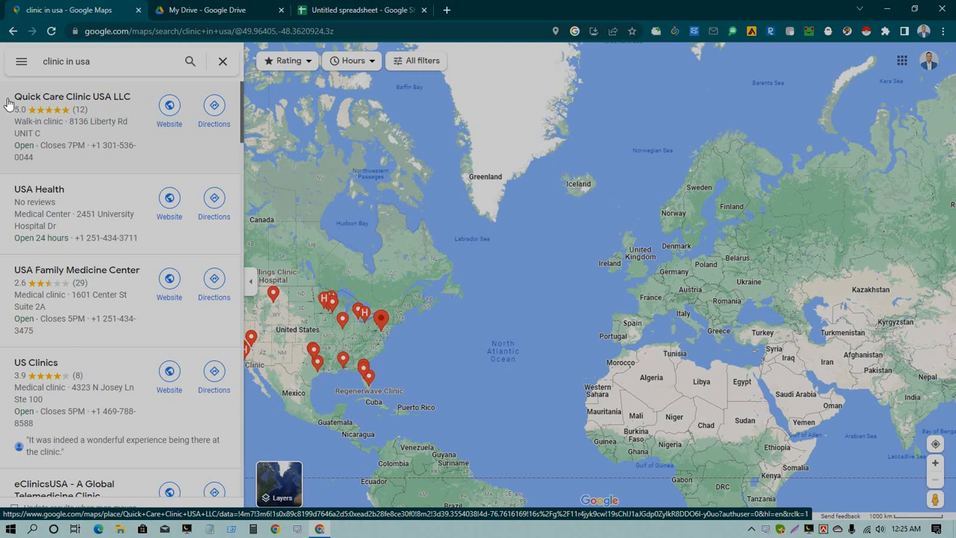
pyautogui.moveTo(104, 95)
pyautogui.mouseDown()
pyautogui.moveTo(142, 106)
pyautogui.moveTo(111, 104)
pyautogui.mouseUp()
pyautogui.rightClick(111, 103)
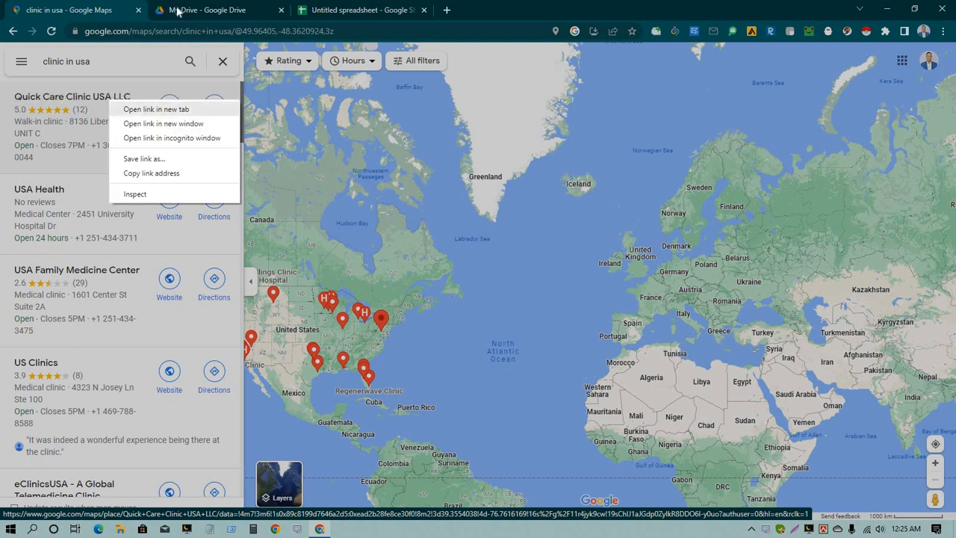
pyautogui.click(149, 109)
pyautogui.hotkey('ctrl', 'Tab')
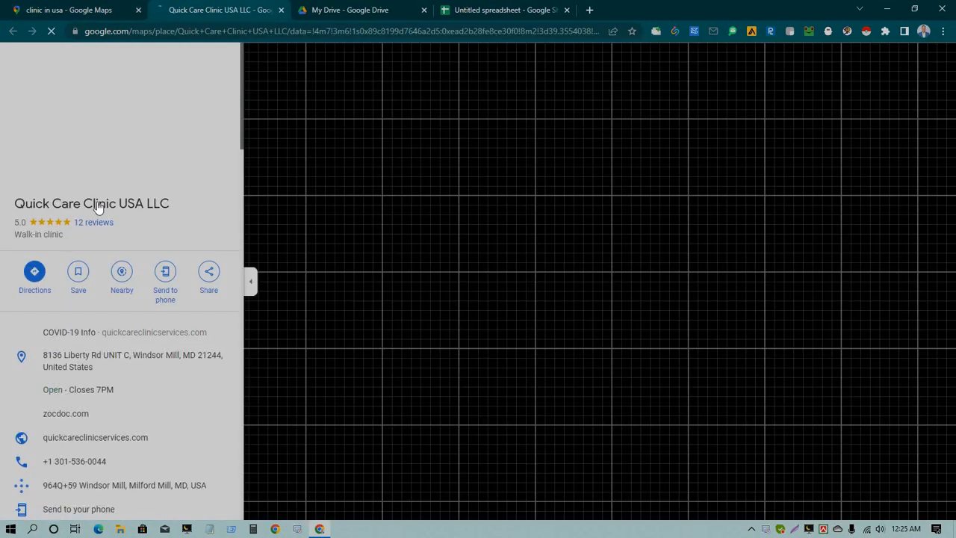
# Copy the clinic name Quick Care Clinic USA LLC from its Maps listing into cell A2 of the spreadsheet.
pyautogui.tripleClick(150, 202)
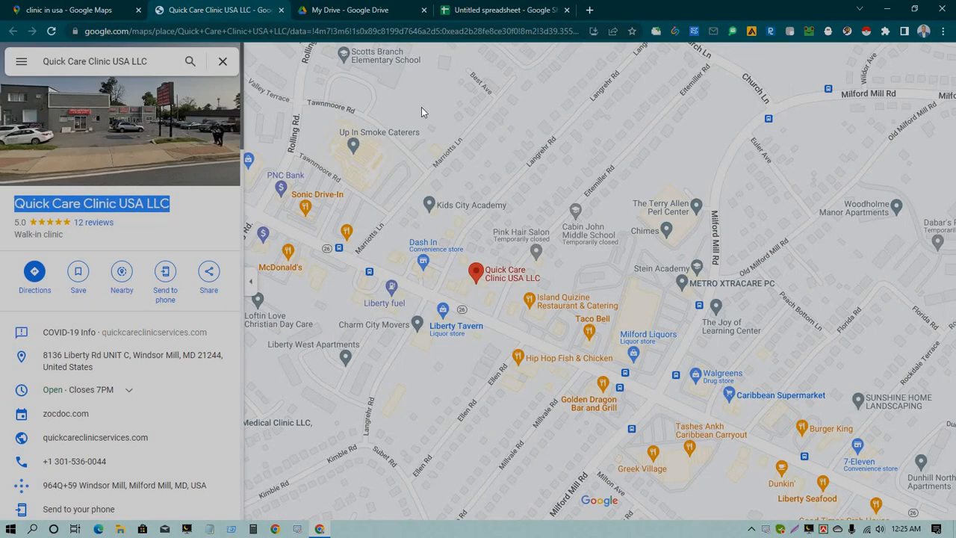
pyautogui.rightClick(147, 204)
pyautogui.click(158, 212)
pyautogui.hotkey('ctrl', 'Tab')
pyautogui.hotkey('ctrl', 'Tab')
pyautogui.click(57, 151)
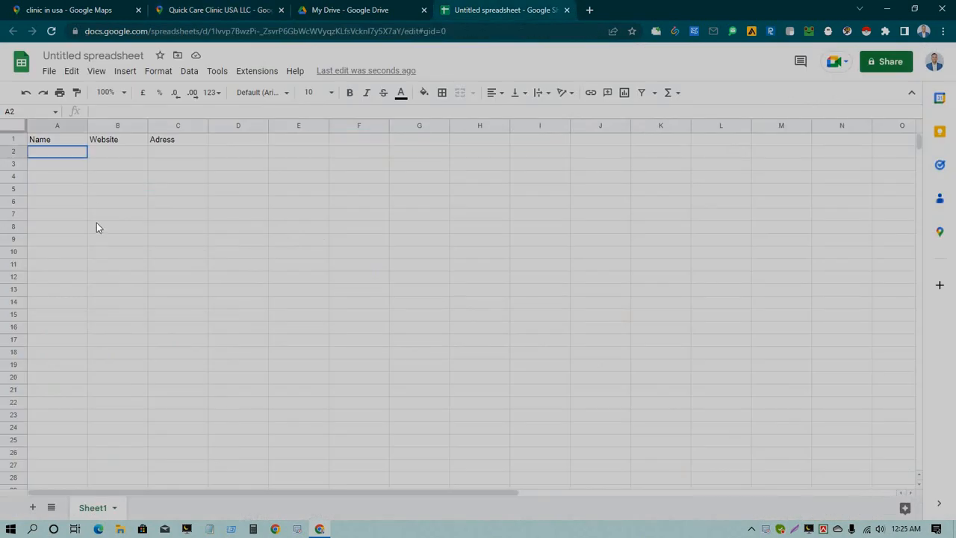
pyautogui.rightClick(59, 153)
pyautogui.hotkey('ctrl', 'v')
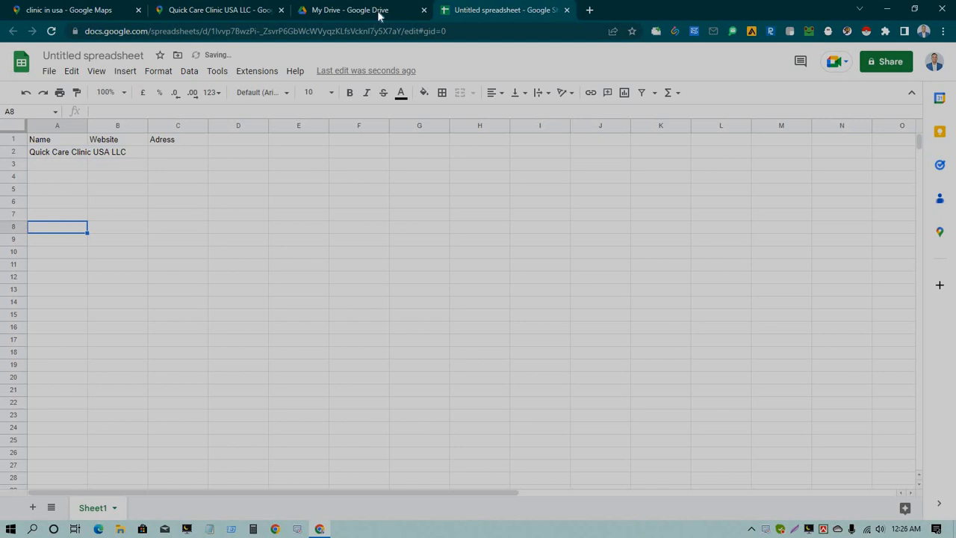
# Copy the clinic's quickcareclinicservices.com website link from its Maps listing into cell B2 of the spreadsheet.
pyautogui.click(351, 10)
pyautogui.hotkey('ctrl', 'shift', 'Tab')
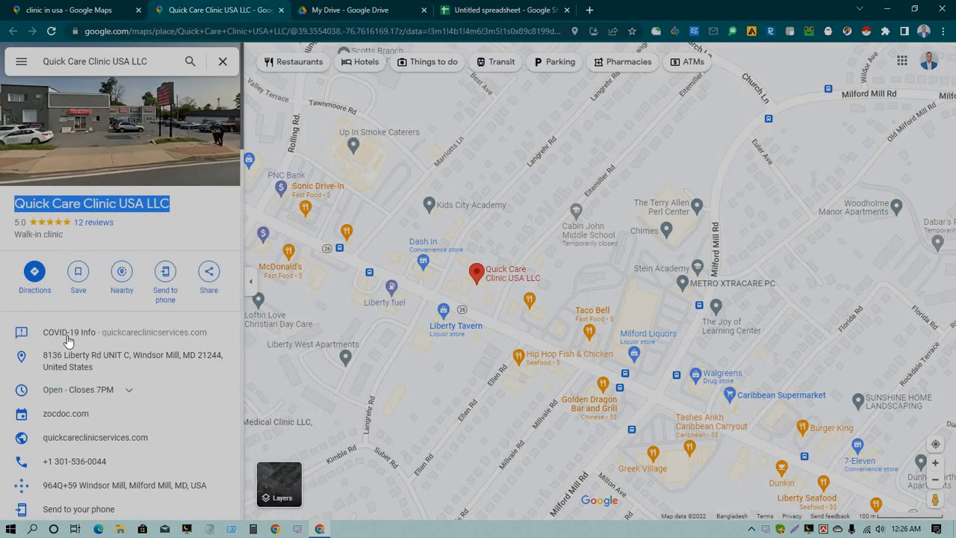
pyautogui.scroll(-2, 150, 276)
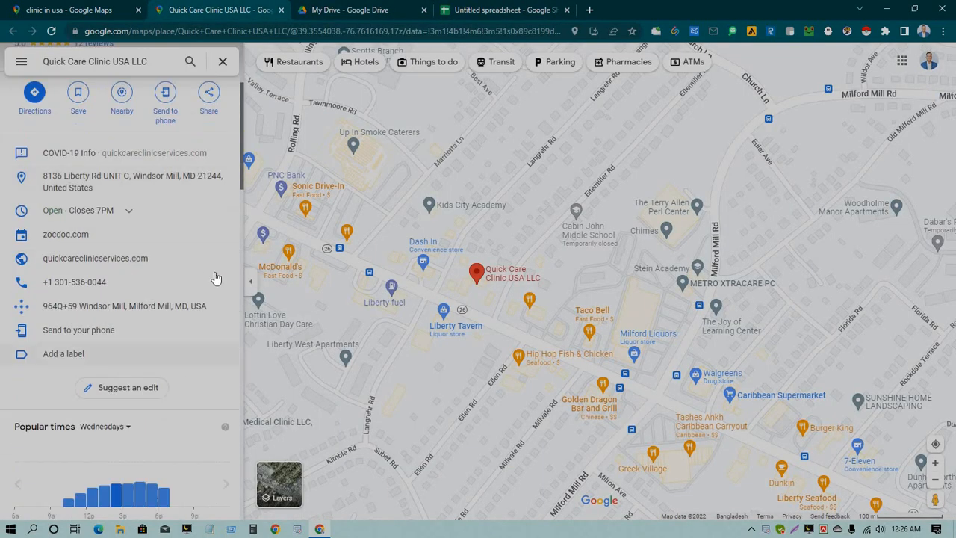
pyautogui.click(224, 258)
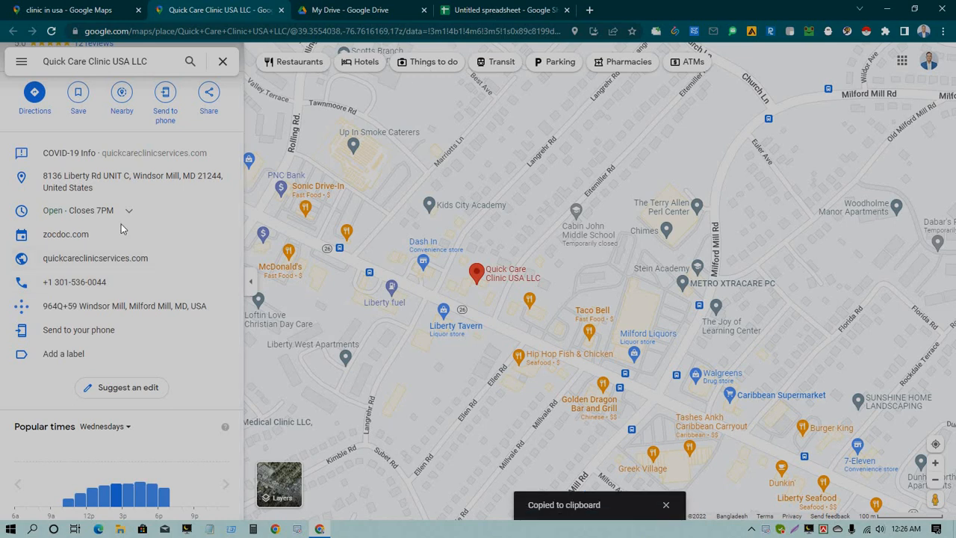
pyautogui.hotkey('ctrl', 'Tab')
pyautogui.hotkey('ctrl', 'Tab')
pyautogui.rightClick(117, 152)
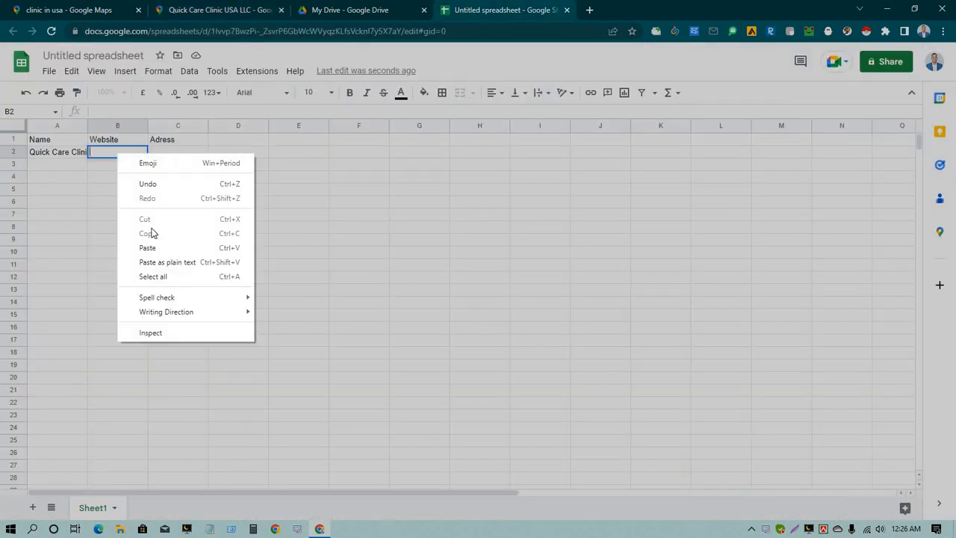
pyautogui.click(155, 247)
pyautogui.click(154, 238)
pyautogui.click(181, 151)
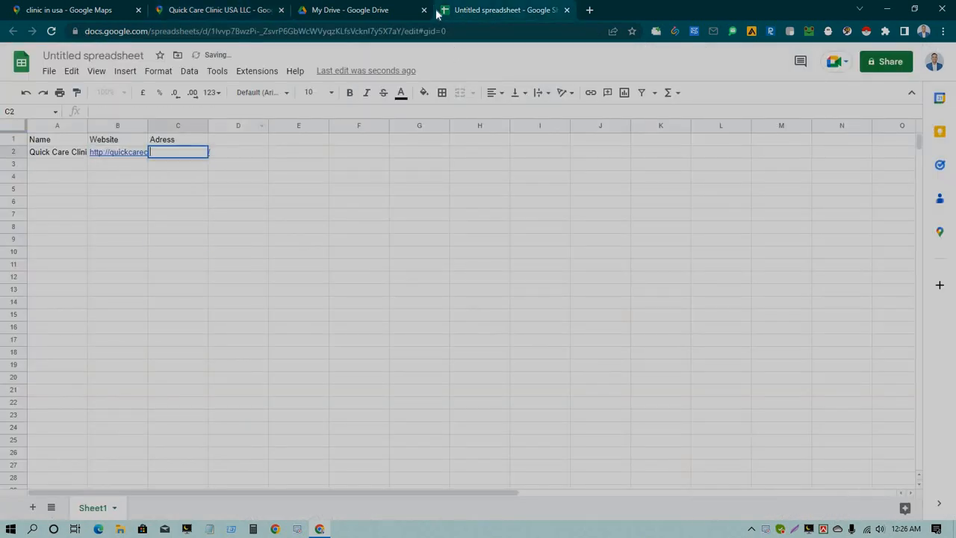
# Copy the clinic's plus code location from its Quick Care Clinic USA LLC Maps listing into cell C2 of the spreadsheet.
pyautogui.hotkey('ctrl', 'shift', 'Tab')
pyautogui.hotkey('ctrl', 'shift', 'Tab')
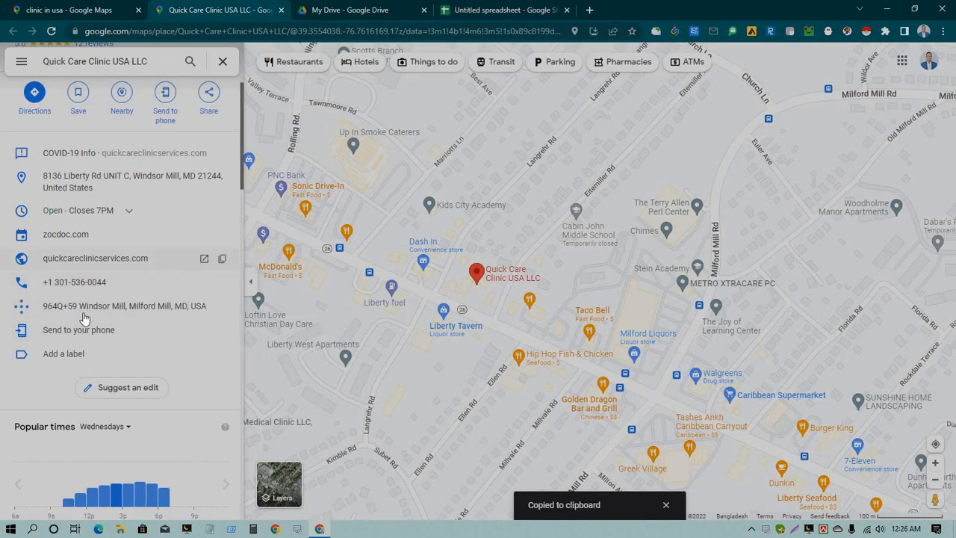
pyautogui.click(205, 307)
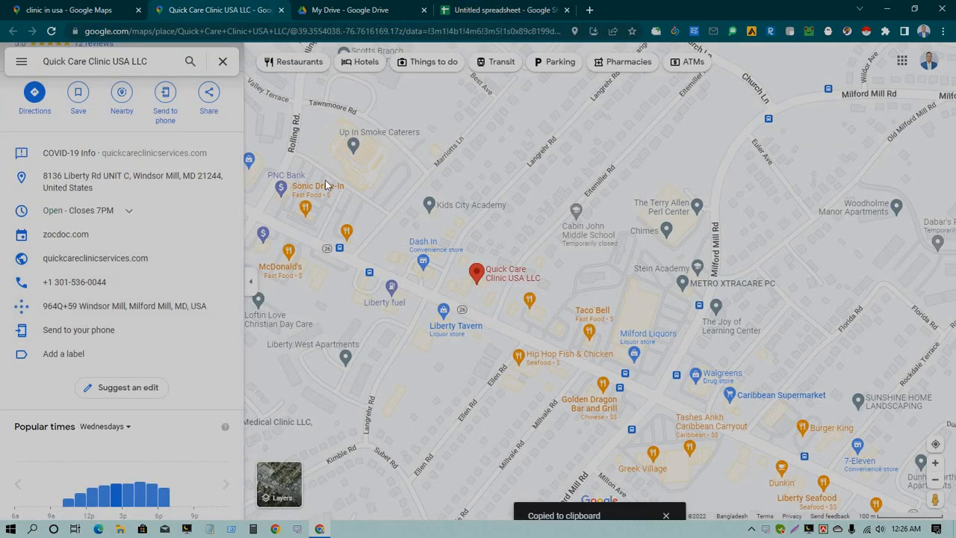
pyautogui.click(561, 6)
pyautogui.rightClick(176, 152)
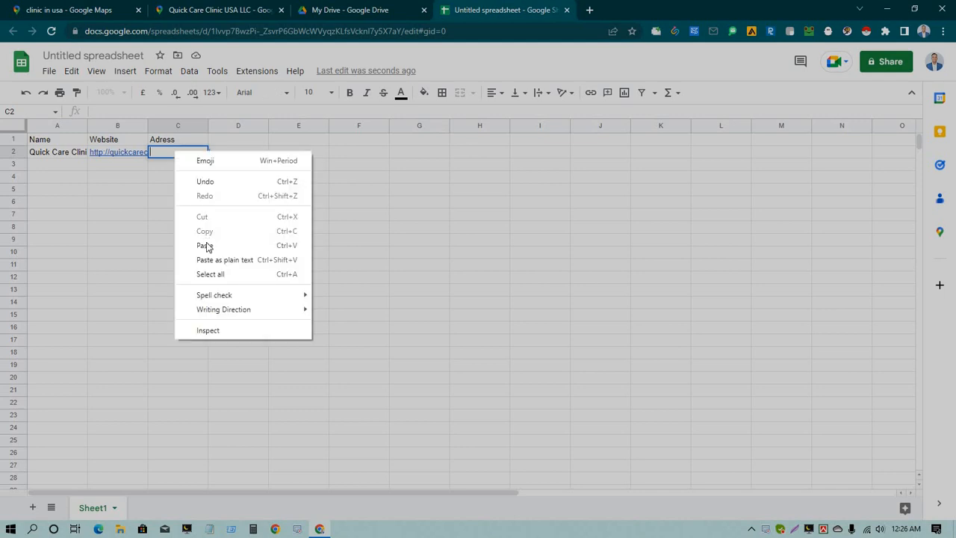
pyautogui.click(205, 245)
pyautogui.click(179, 239)
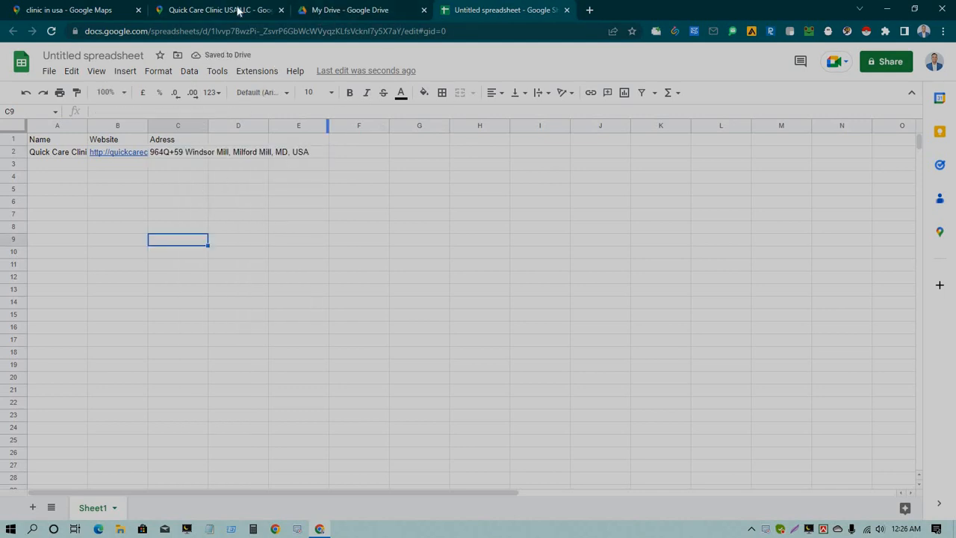
# Return to the Quick Care Clinic USA LLC listing and close the My Drive page.
pyautogui.click(209, 9)
pyautogui.click(424, 10)
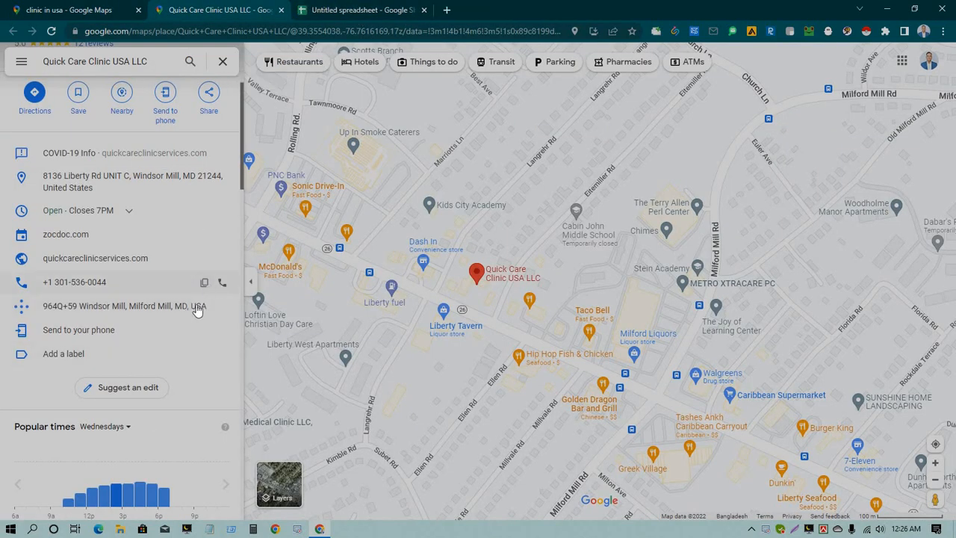
pyautogui.scroll(3, 144, 435)
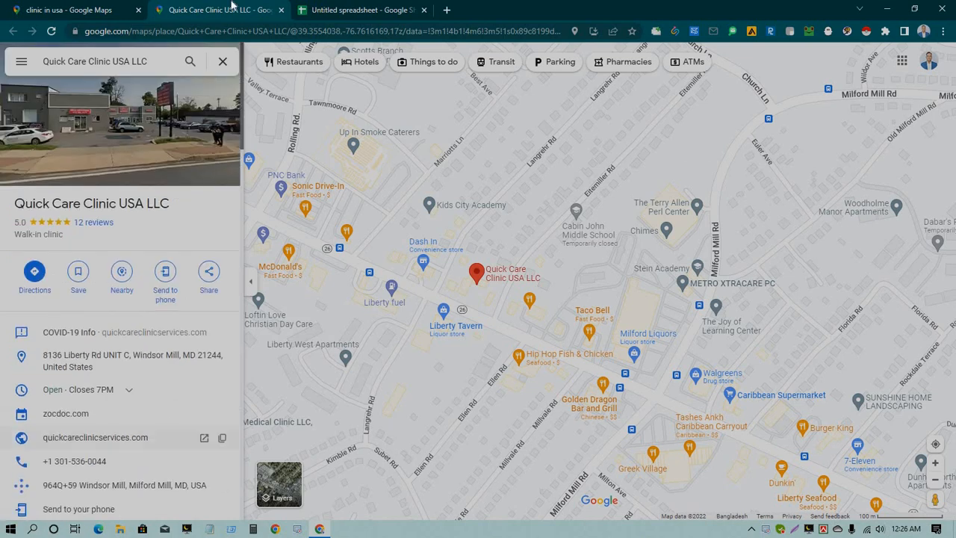
# Look through the full list of Google Maps results for "clinic in usa" and return to its first entries.
pyautogui.click(75, 9)
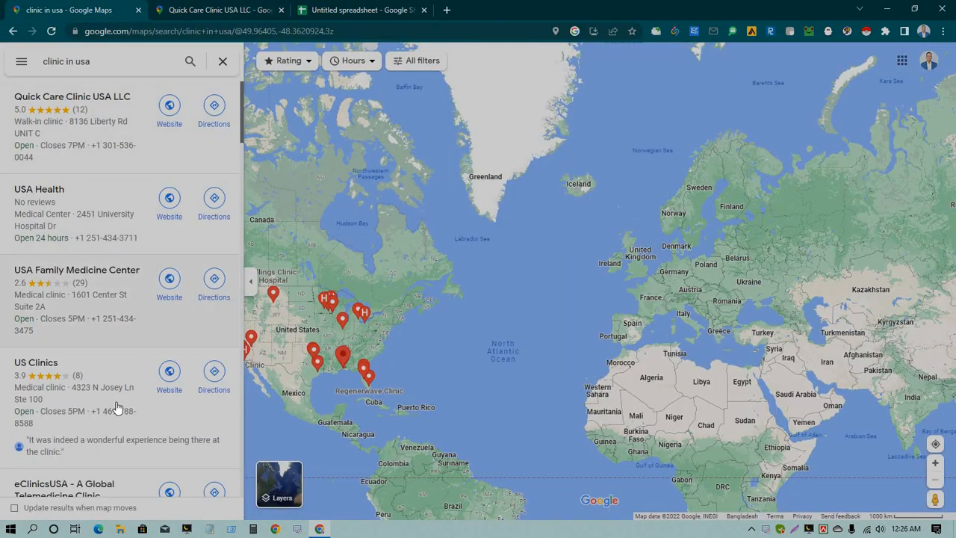
pyautogui.scroll(-15, 119, 426)
pyautogui.scroll(-10, 125, 451)
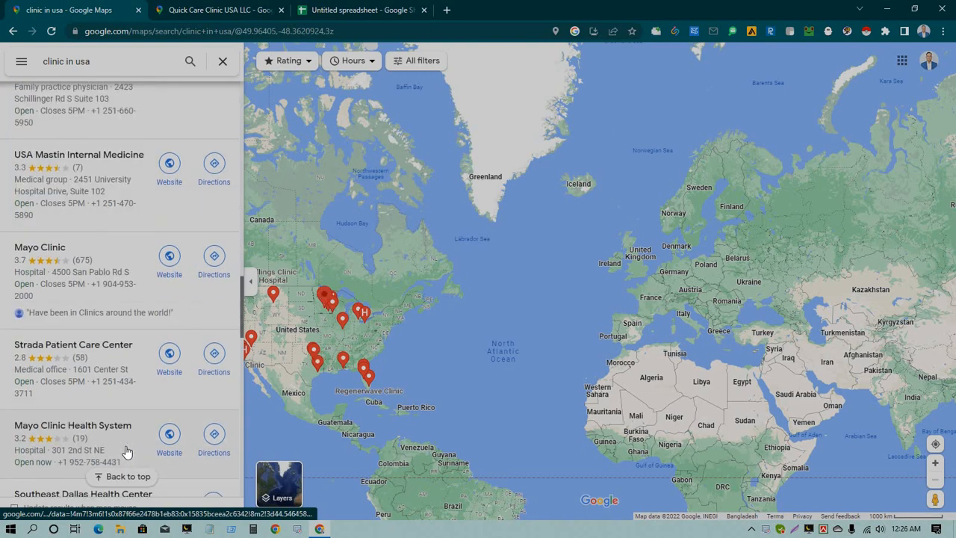
pyautogui.scroll(-15, 126, 451)
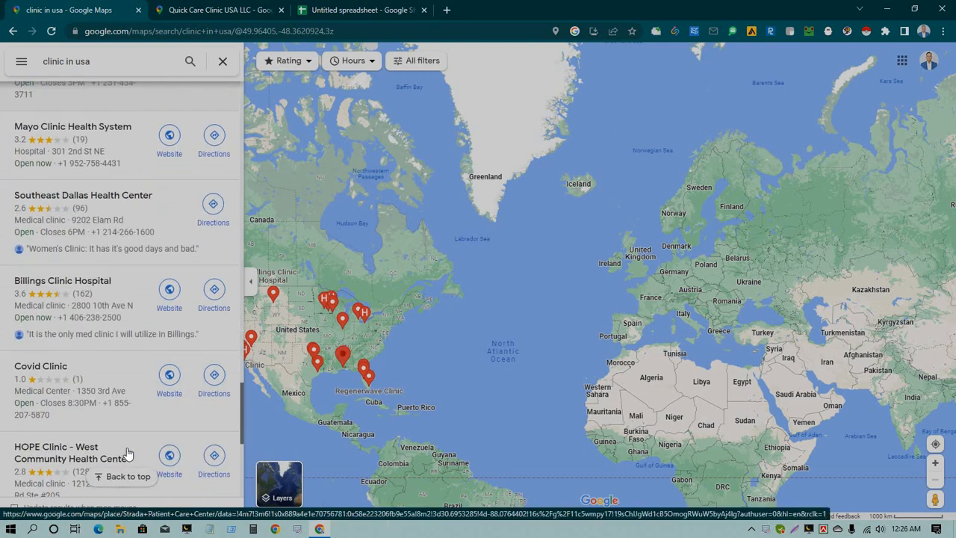
pyautogui.scroll(-4, 134, 468)
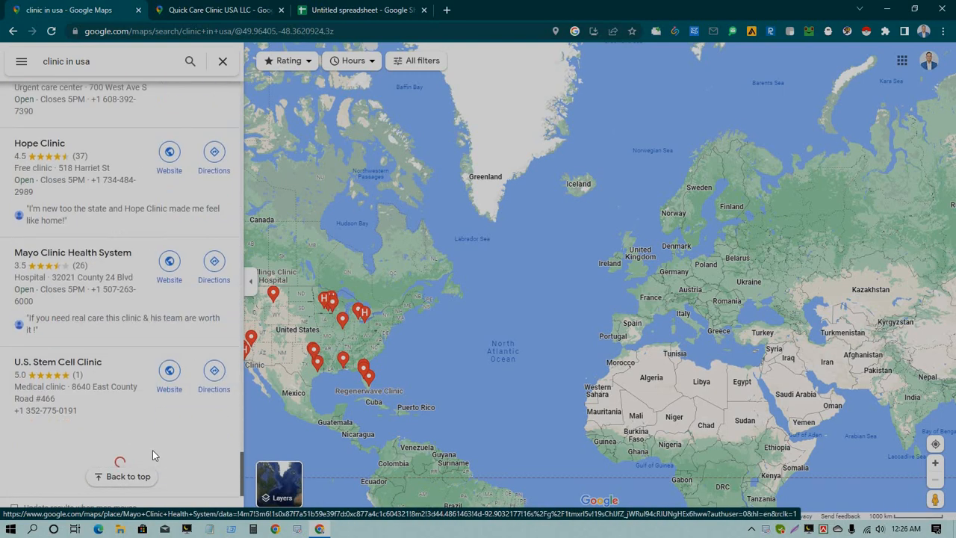
pyautogui.scroll(-12, 172, 472)
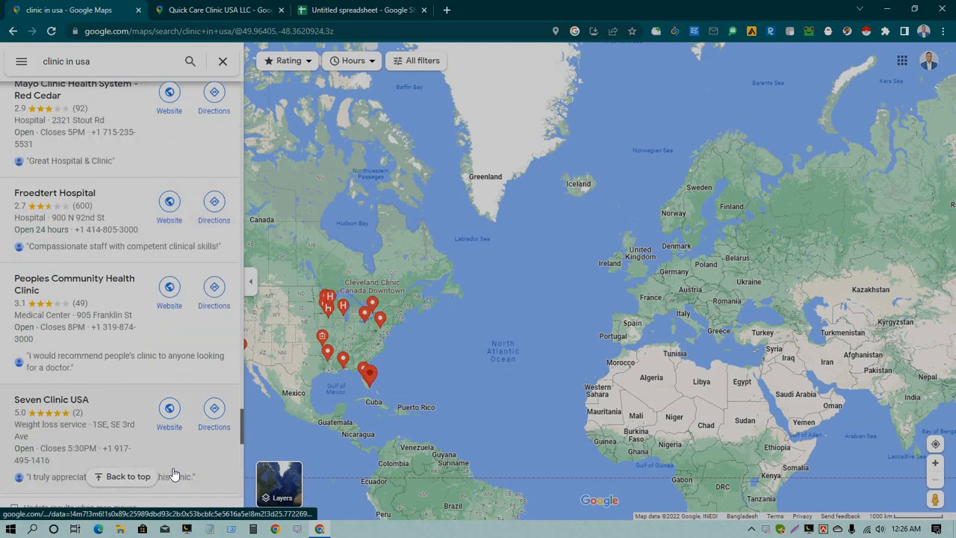
pyautogui.scroll(-15, 171, 472)
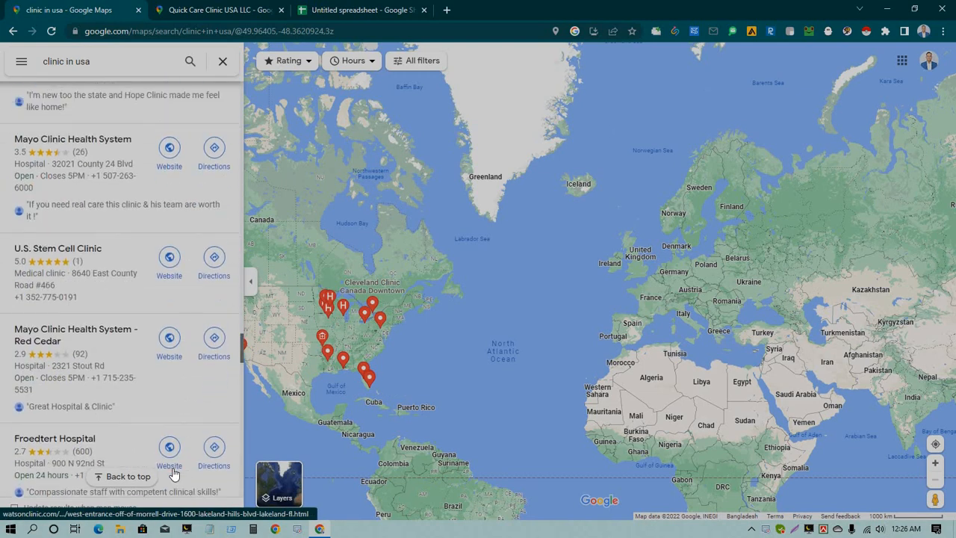
pyautogui.scroll(20, 174, 470)
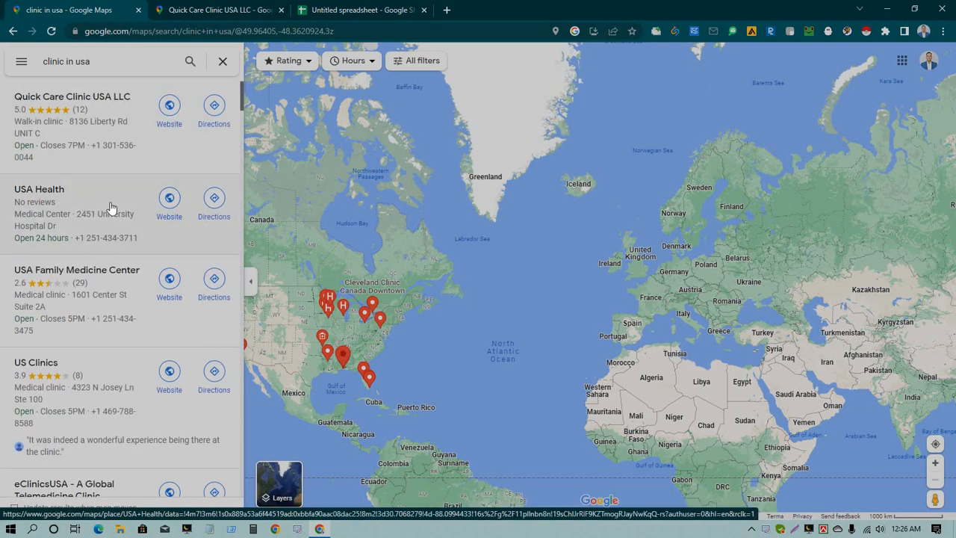
# Search Google in a new tab for "instant data scraper chrome extention".
pyautogui.click(448, 10)
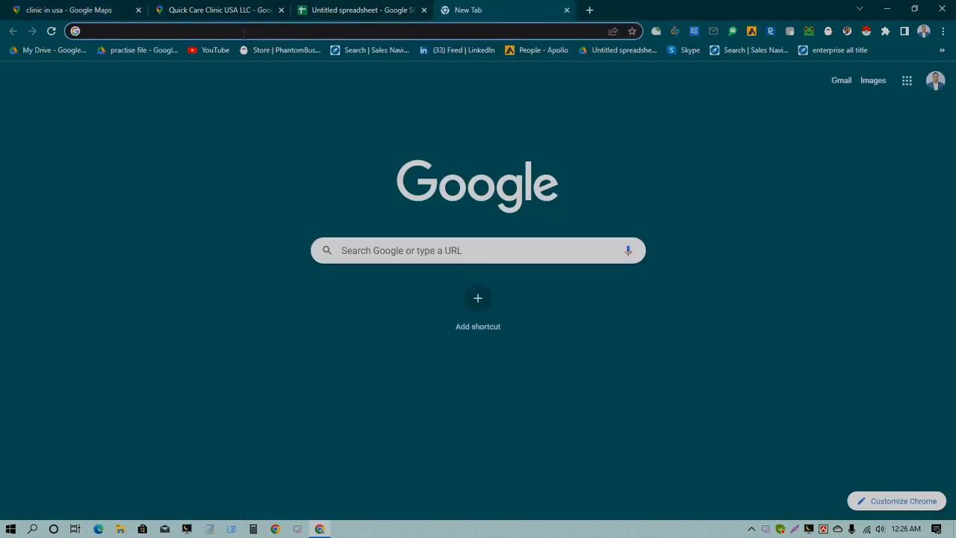
pyautogui.click(243, 32)
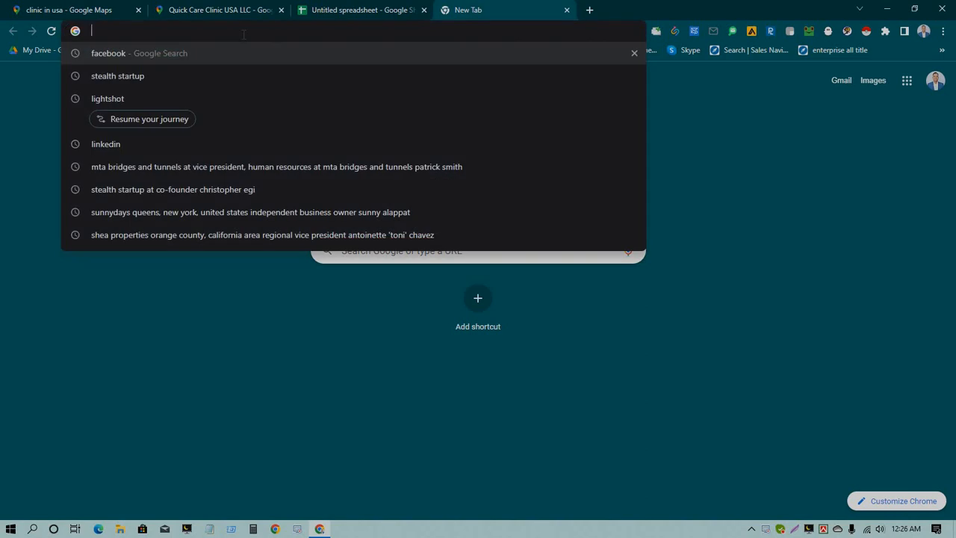
pyautogui.write('inst')
pyautogui.write('an')
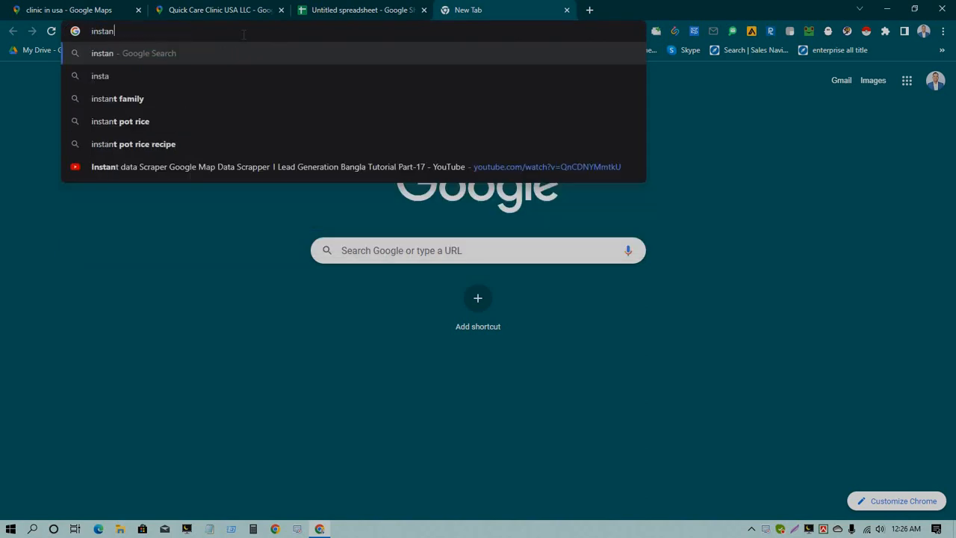
pyautogui.write('t data')
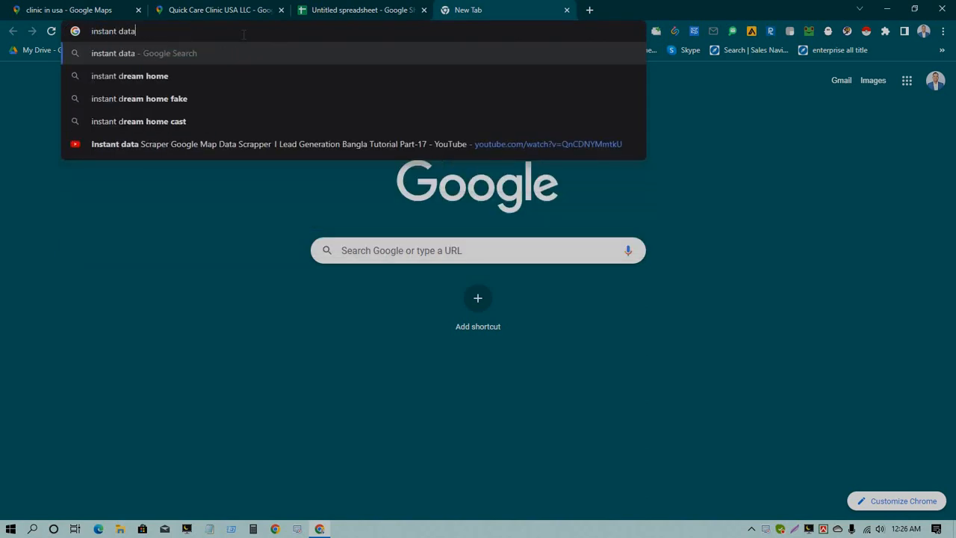
pyautogui.write(' sc')
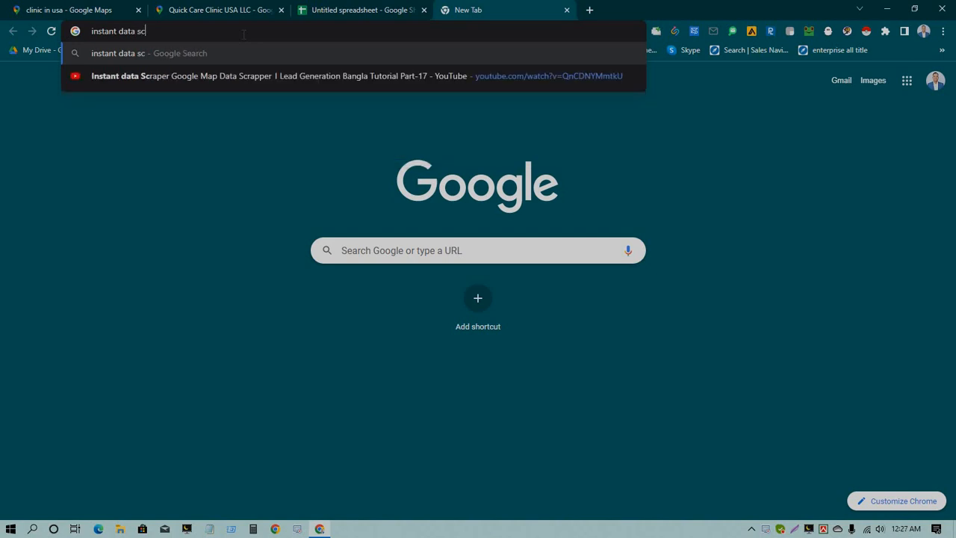
pyautogui.write('raper')
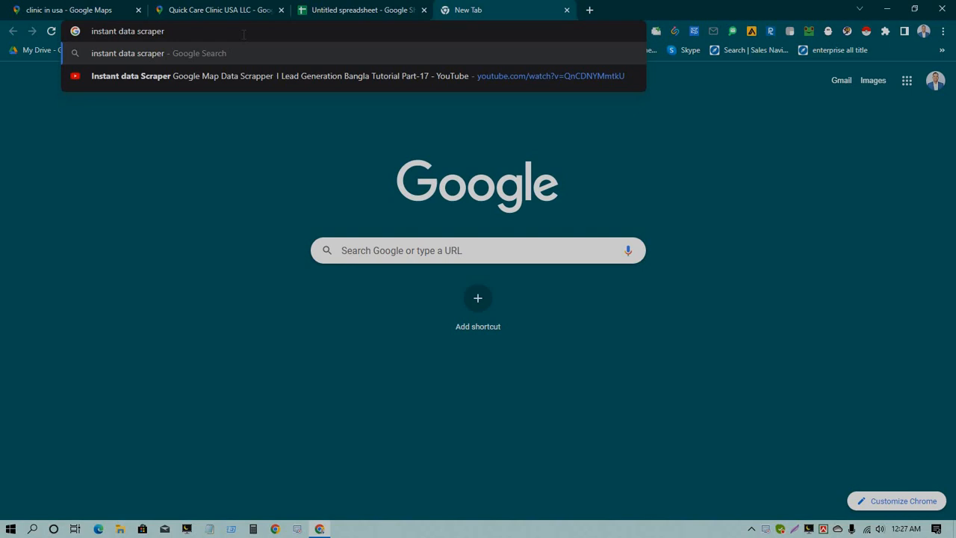
pyautogui.write(' c')
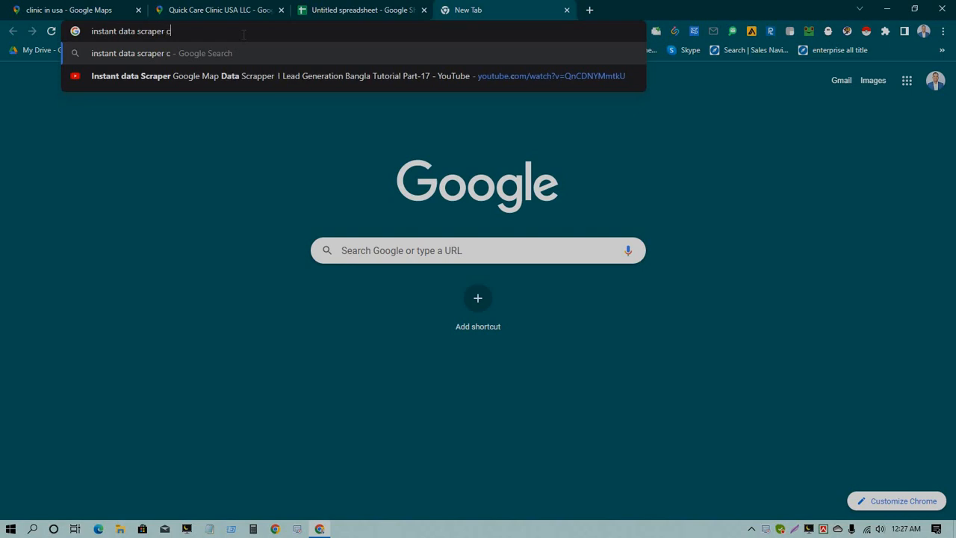
pyautogui.write('hro')
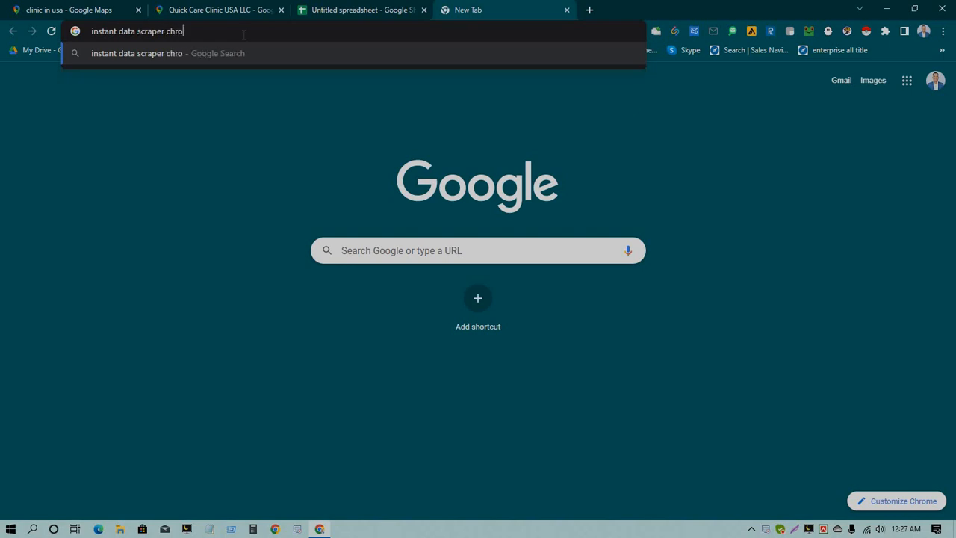
pyautogui.write('me extention')
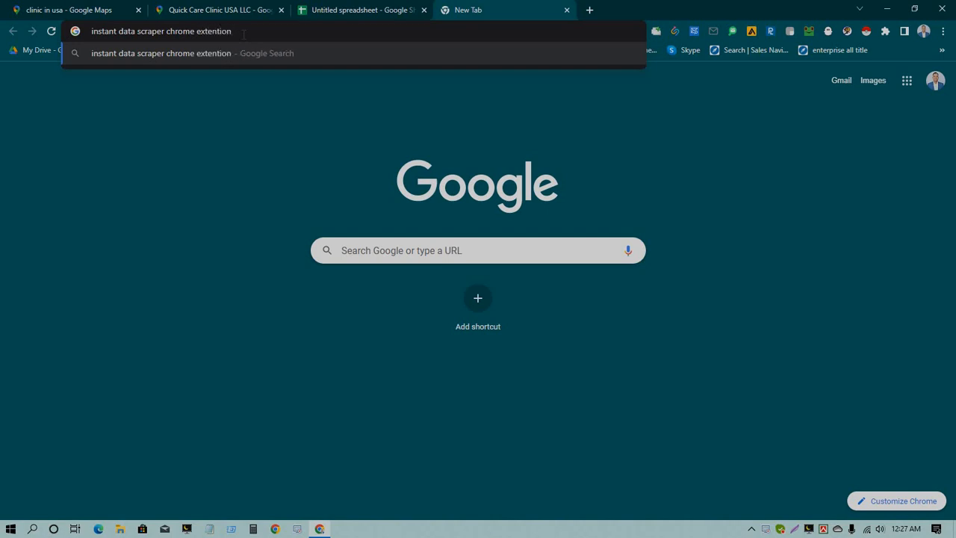
pyautogui.press('Return')
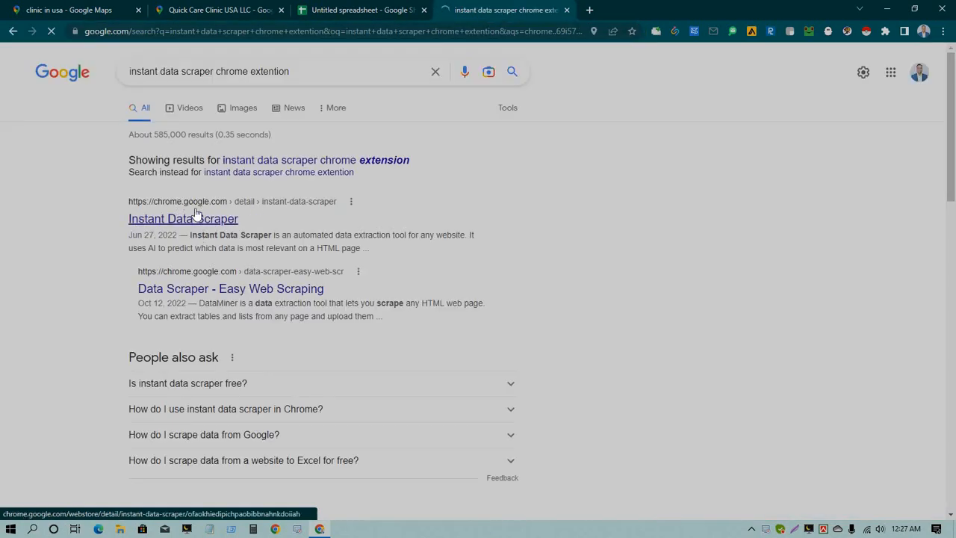
# Open the Instant Data Scraper page of the Chrome Web Store from the search results in a new tab.
pyautogui.rightClick(177, 211)
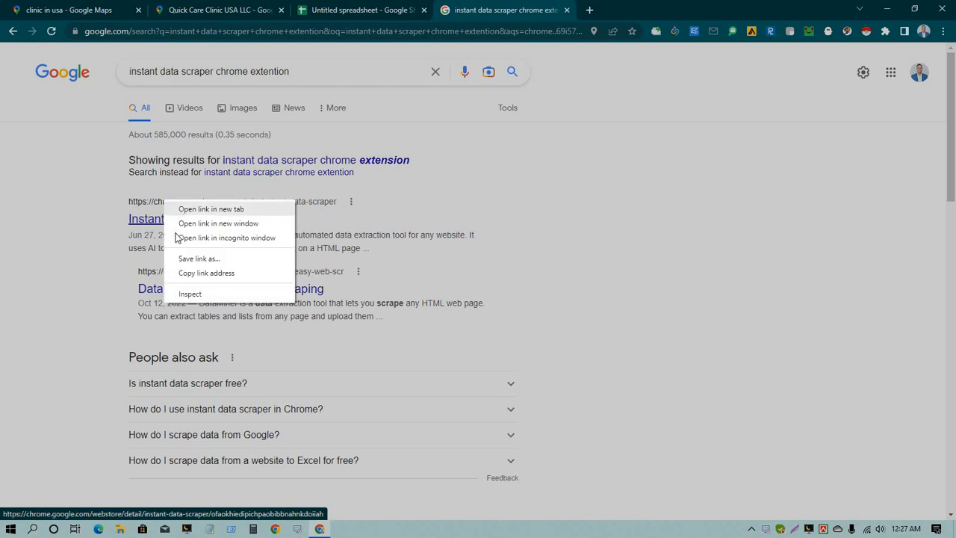
pyautogui.click(213, 221)
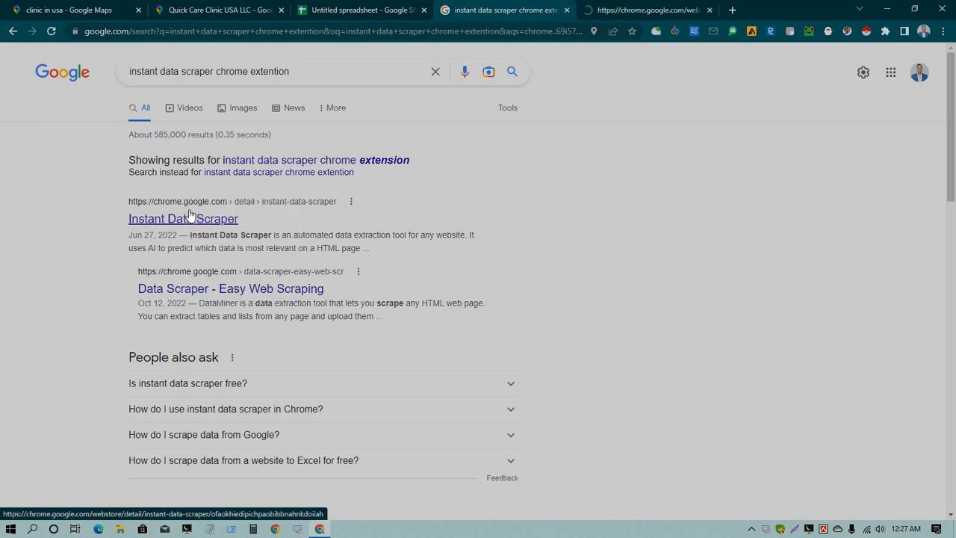
pyautogui.click(631, 9)
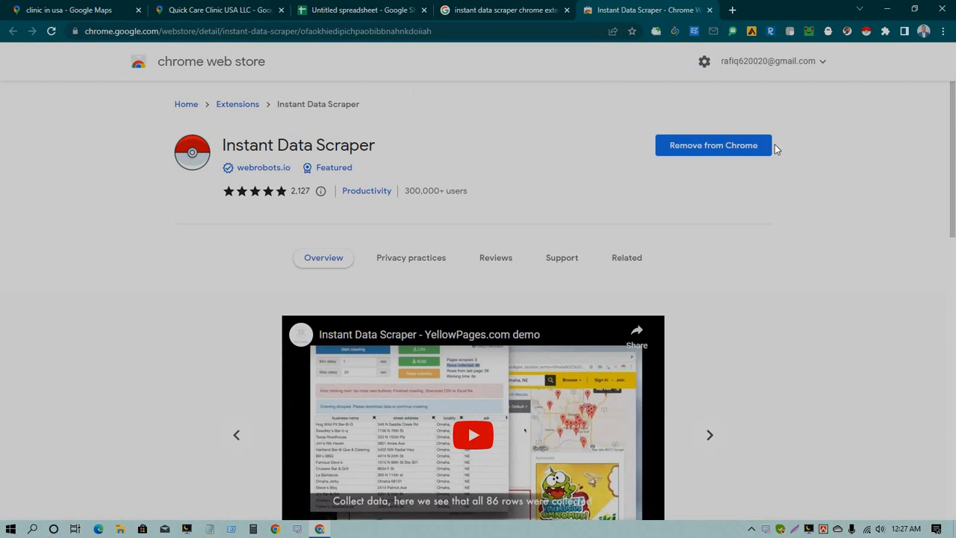
# Remove the installed Instant Data Scraper extension from Chrome and add it again from its store page.
pyautogui.click(714, 149)
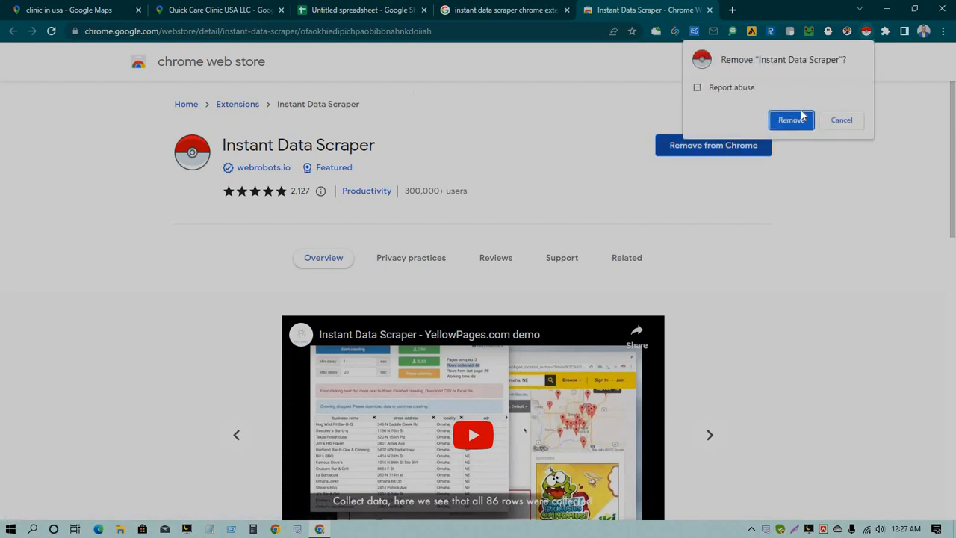
pyautogui.click(798, 119)
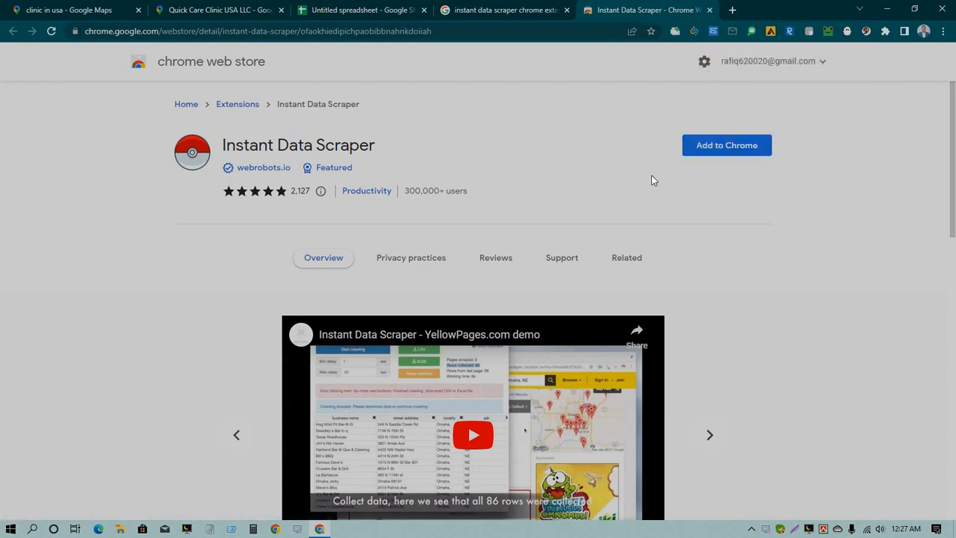
pyautogui.click(725, 147)
pyautogui.click(502, 131)
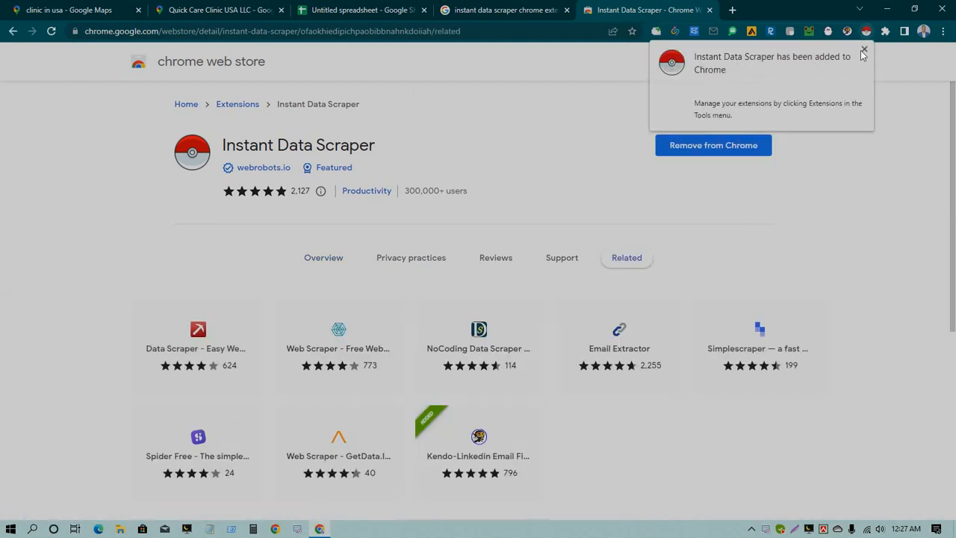
pyautogui.click(864, 50)
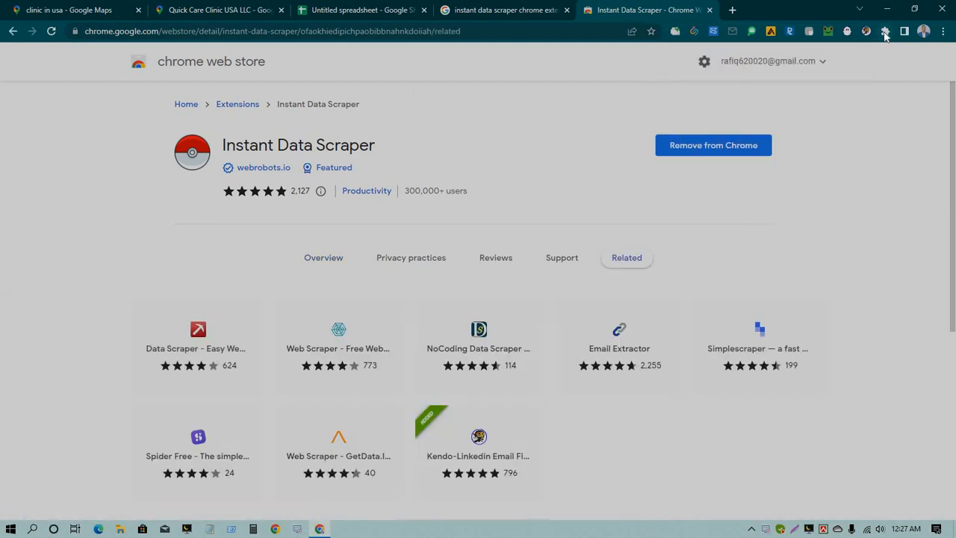
# Pin the Instant Data Scraper extension to the browser toolbar.
pyautogui.click(885, 33)
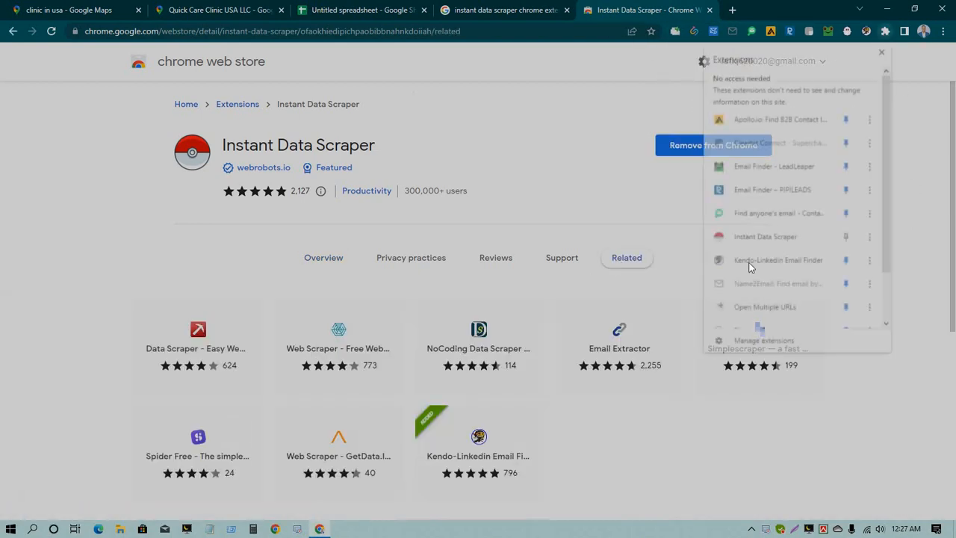
pyautogui.click(848, 240)
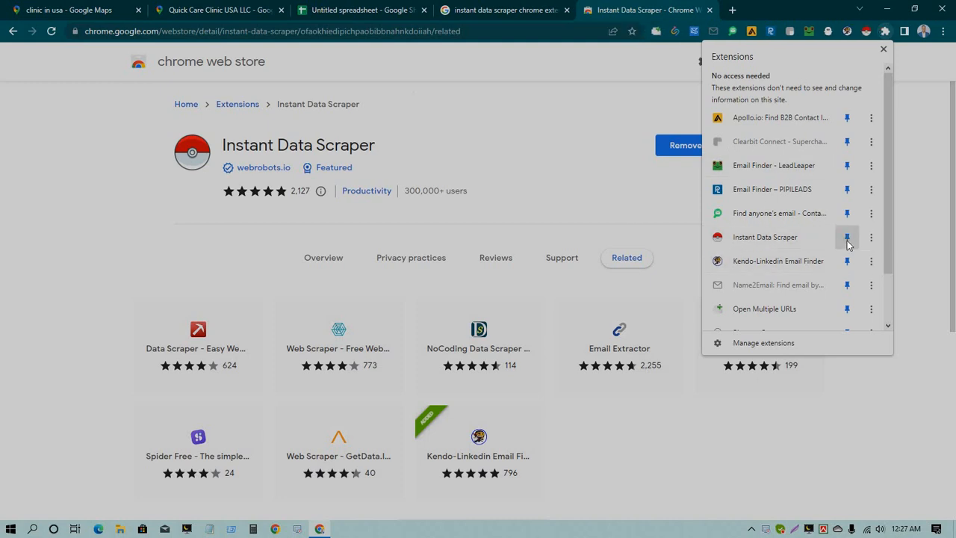
# Close the web store page and the Google search results, and return to the Quick Care Clinic USA LLC Maps listing.
pyautogui.click(710, 10)
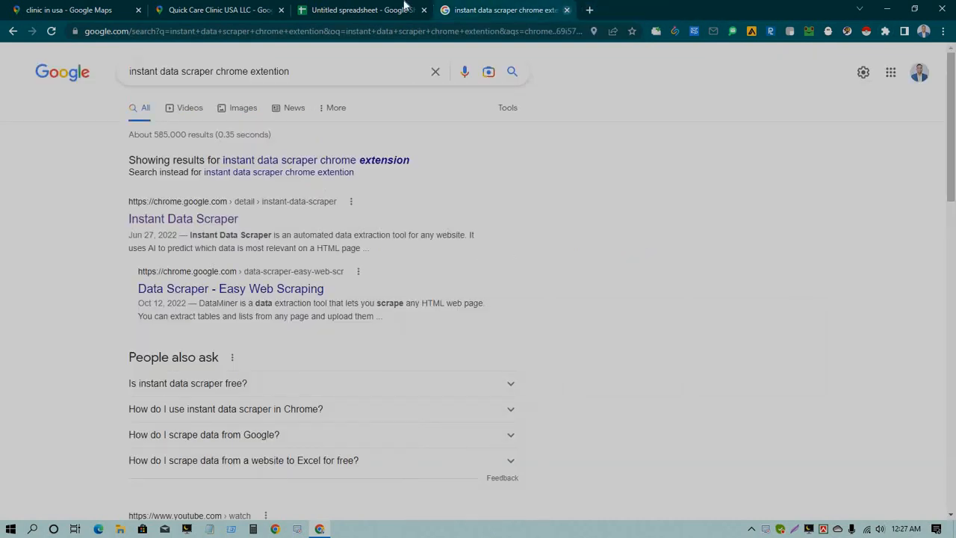
pyautogui.hotkey('ctrl', 'w')
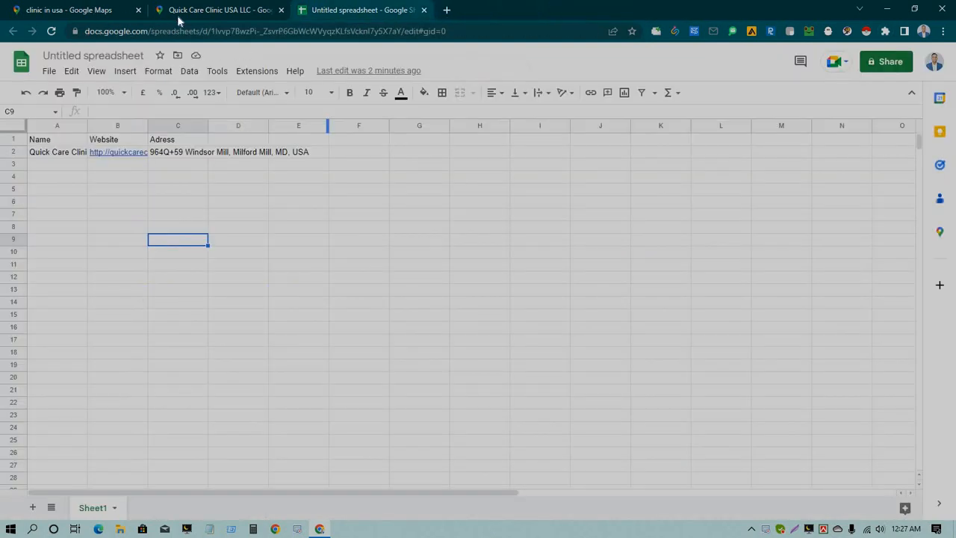
pyautogui.click(217, 11)
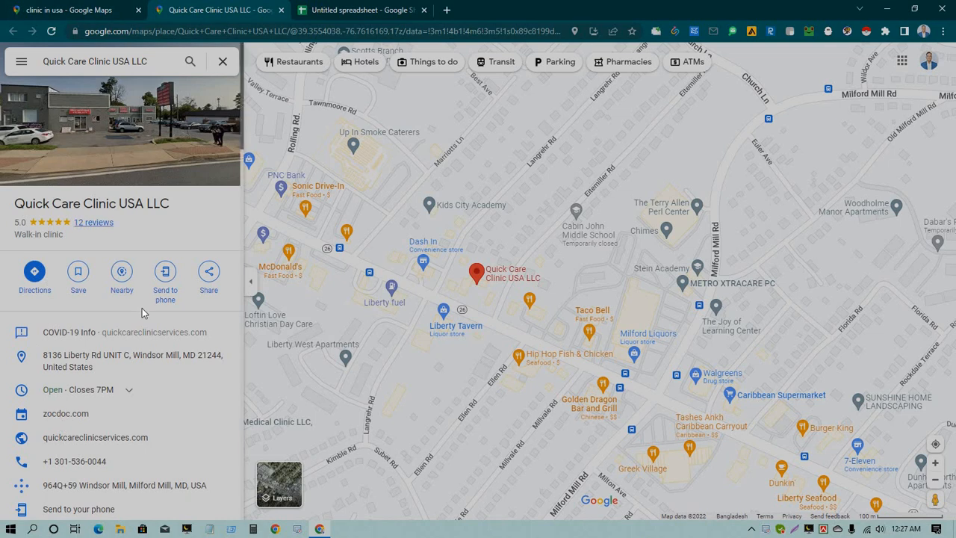
# Close the Quick Care Clinic USA LLC listing and return to the "clinic in usa" search results.
pyautogui.scroll(-4, 120, 299)
pyautogui.scroll(4, 119, 298)
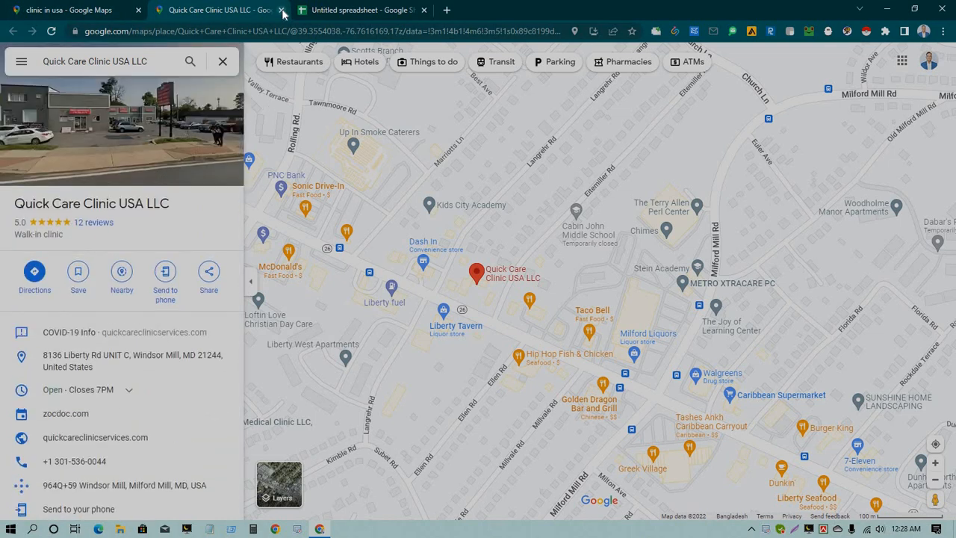
pyautogui.hotkey('ctrl', 'w')
pyautogui.click(82, 9)
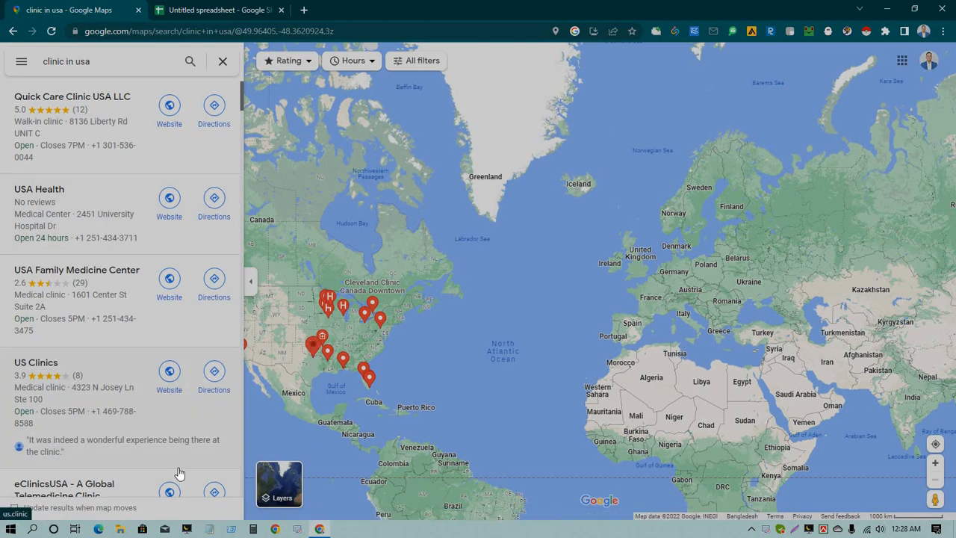
# Try to scrape the clinic results with Instant Data Scraper, close its window and reload the Maps page.
pyautogui.scroll(-5, 177, 482)
pyautogui.scroll(10, 177, 496)
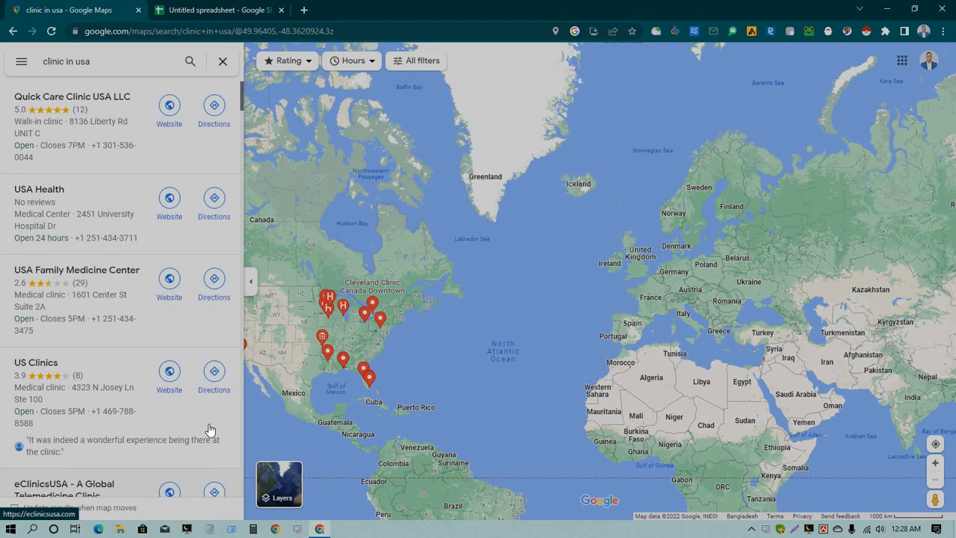
pyautogui.click(867, 32)
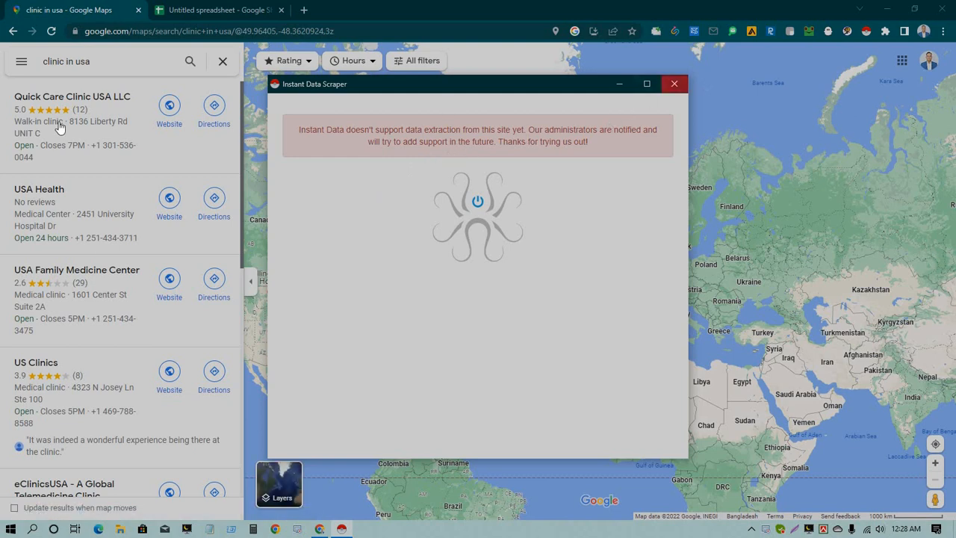
pyautogui.click(674, 84)
pyautogui.click(54, 34)
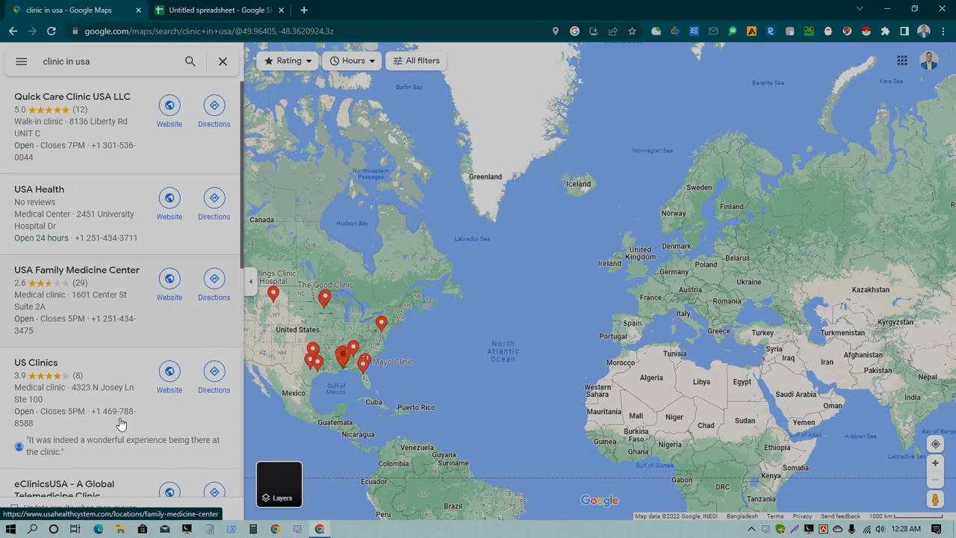
# Load more clinics by going through the results list to its end, and return to the first result.
pyautogui.scroll(-4, 119, 429)
pyautogui.scroll(-4, 118, 432)
pyautogui.scroll(4, 118, 432)
pyautogui.scroll(4, 123, 432)
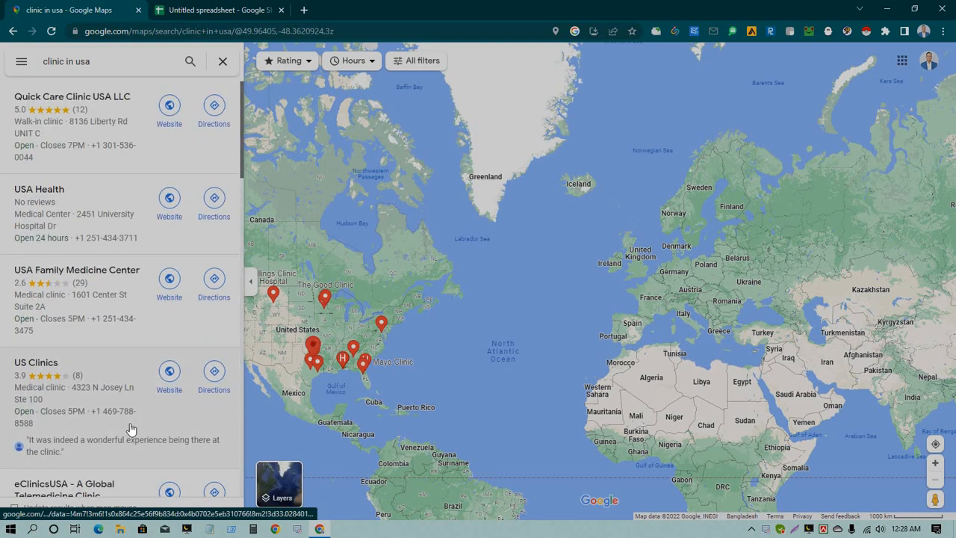
pyautogui.scroll(-8, 131, 431)
pyautogui.scroll(-10, 136, 429)
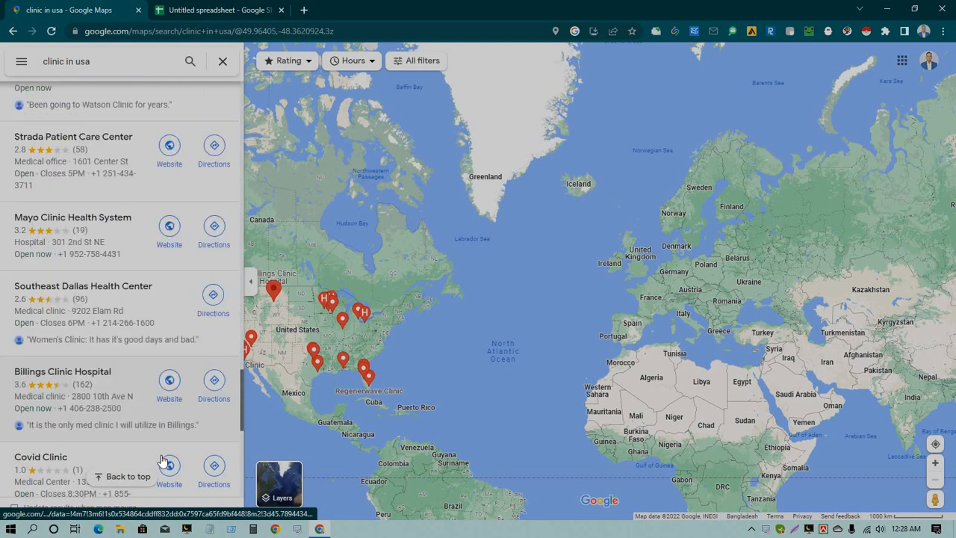
pyautogui.scroll(-5, 157, 467)
pyautogui.scroll(-8, 163, 465)
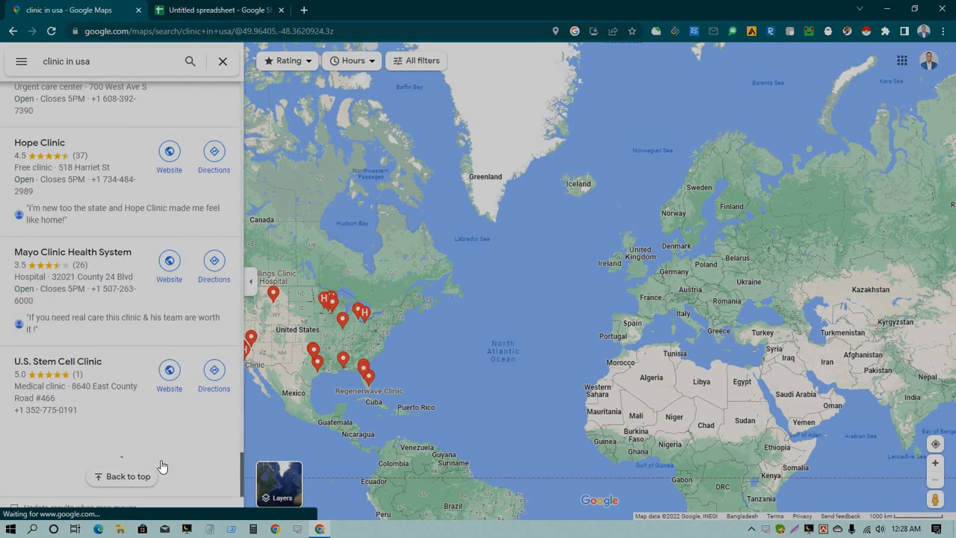
pyautogui.scroll(5, 161, 464)
pyautogui.scroll(15, 161, 464)
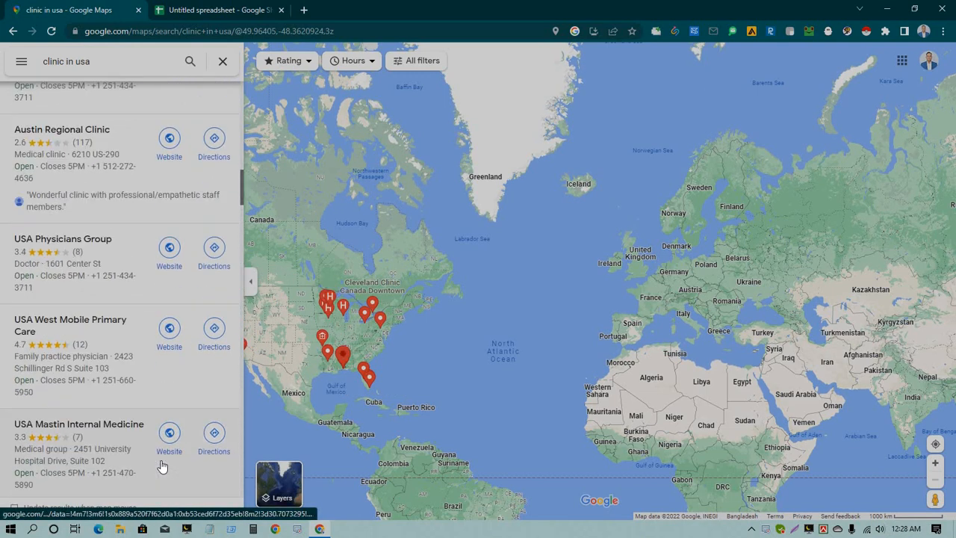
pyautogui.scroll(3, 161, 466)
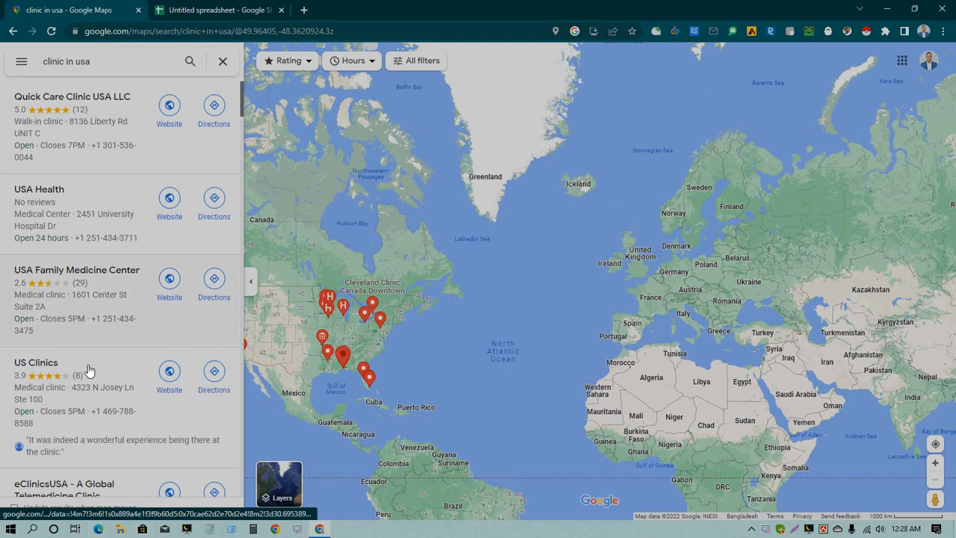
pyautogui.scroll(-5, 94, 379)
pyautogui.scroll(-10, 100, 387)
pyautogui.scroll(14, 119, 373)
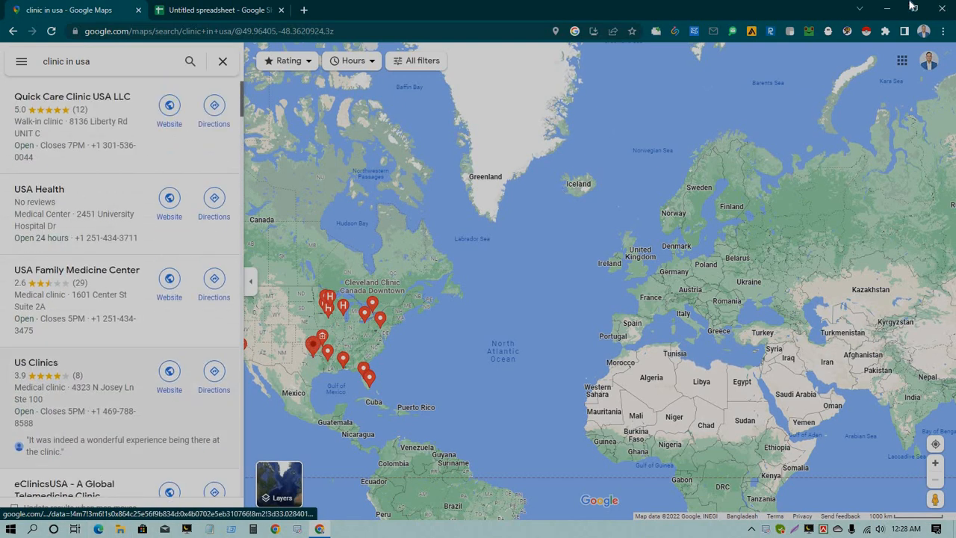
# Run Instant Data Scraper on the loaded clinic results and look through the collected rows.
pyautogui.click(868, 33)
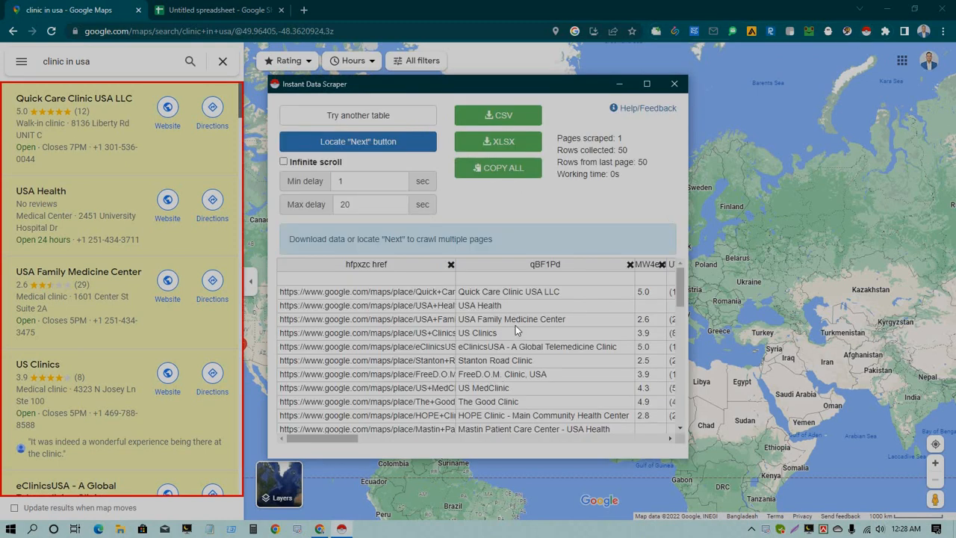
pyautogui.scroll(-10, 517, 342)
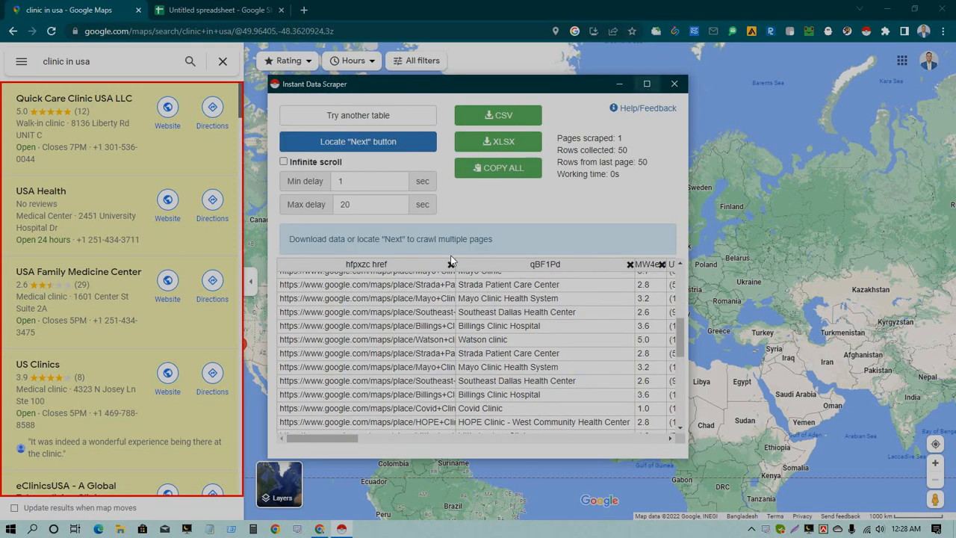
pyautogui.click(647, 84)
pyautogui.scroll(-3, 314, 388)
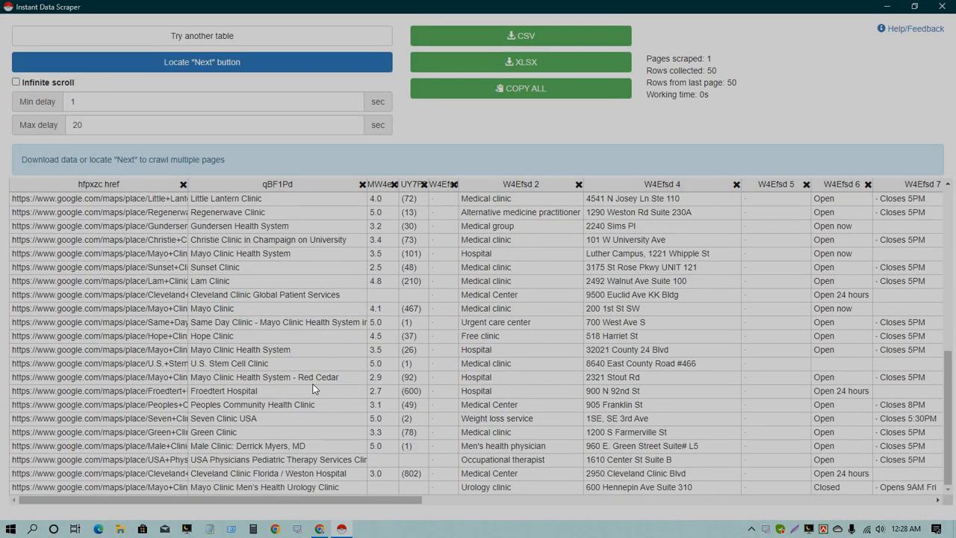
pyautogui.scroll(10, 314, 389)
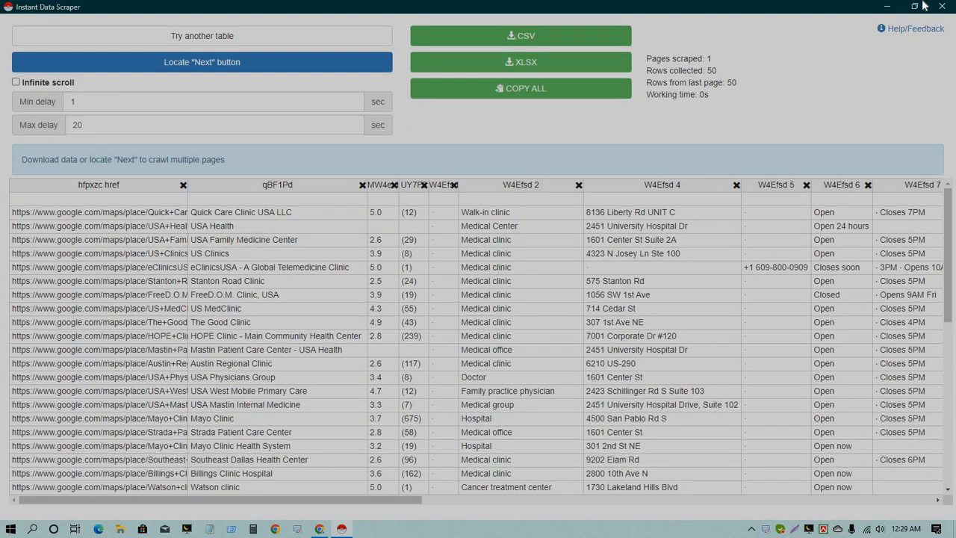
pyautogui.click(915, 8)
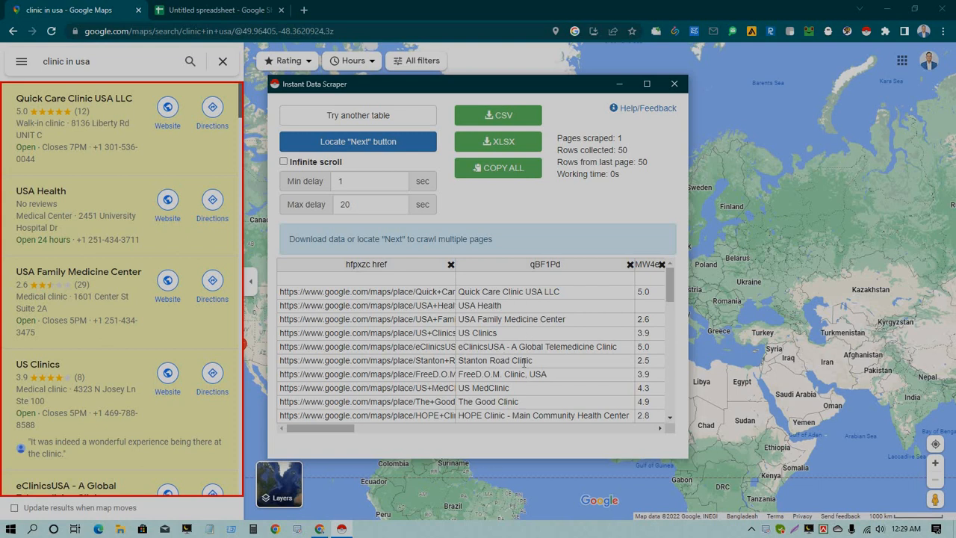
pyautogui.scroll(-10, 524, 360)
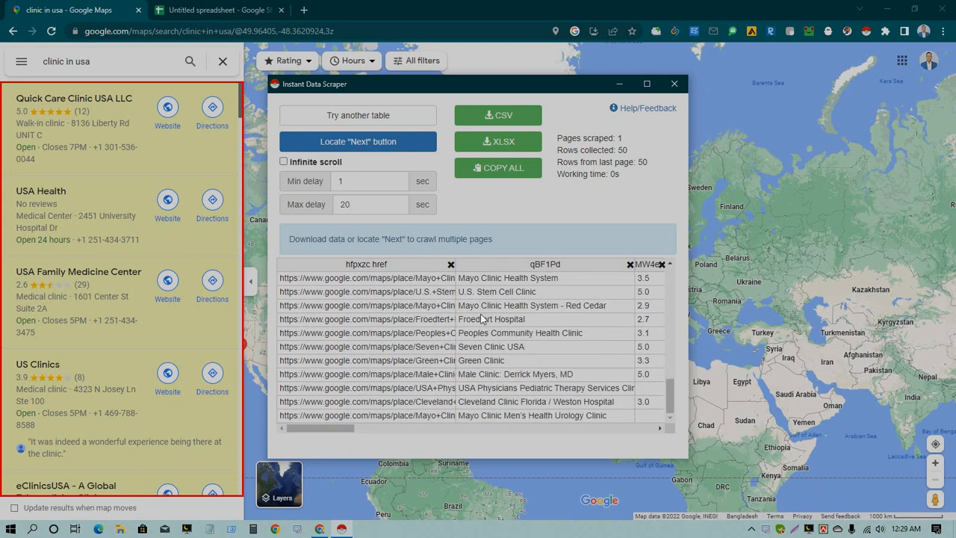
pyautogui.scroll(10, 513, 393)
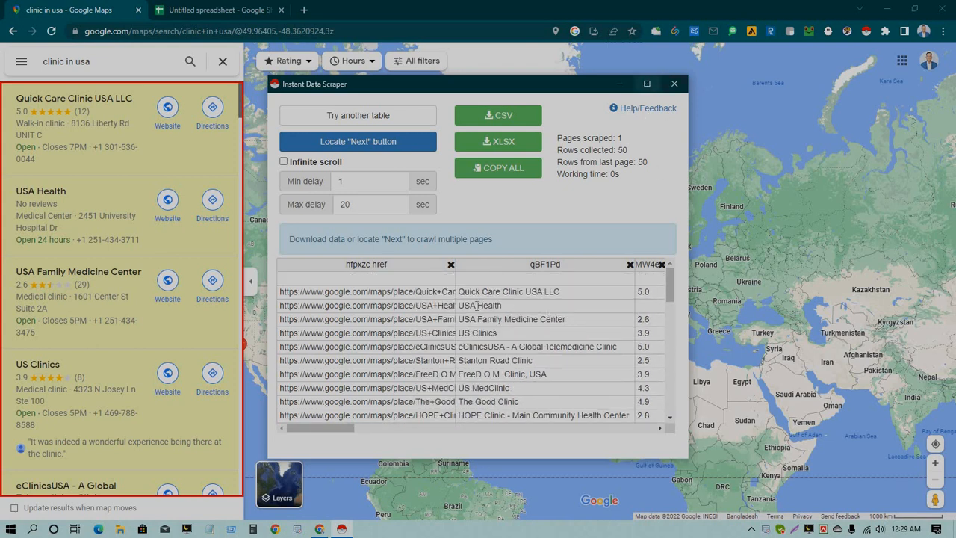
# Examine the name, address, phone and website columns of the scraped table in the maximized scraper window.
pyautogui.click(646, 83)
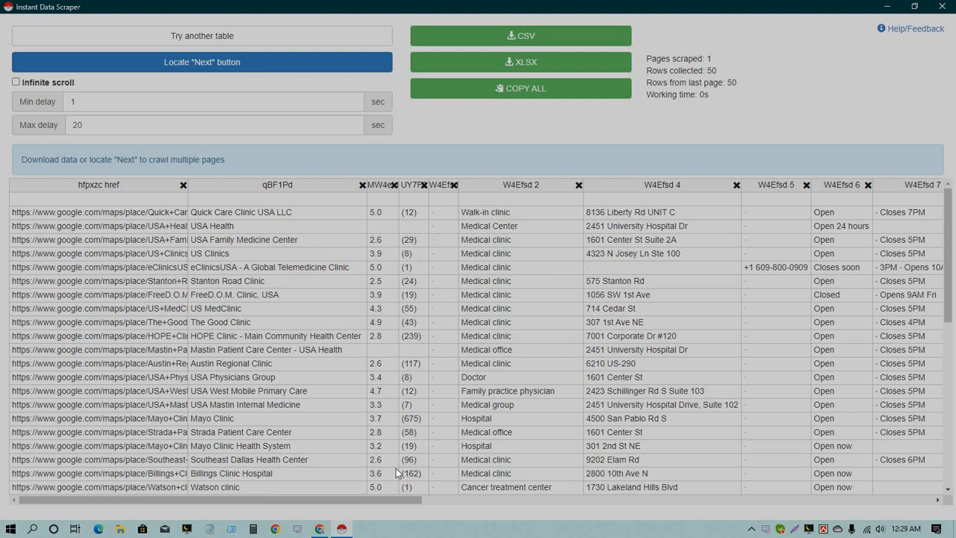
pyautogui.moveTo(343, 502); pyautogui.dragTo(428, 499)
pyautogui.hscroll(1, 372, 419)
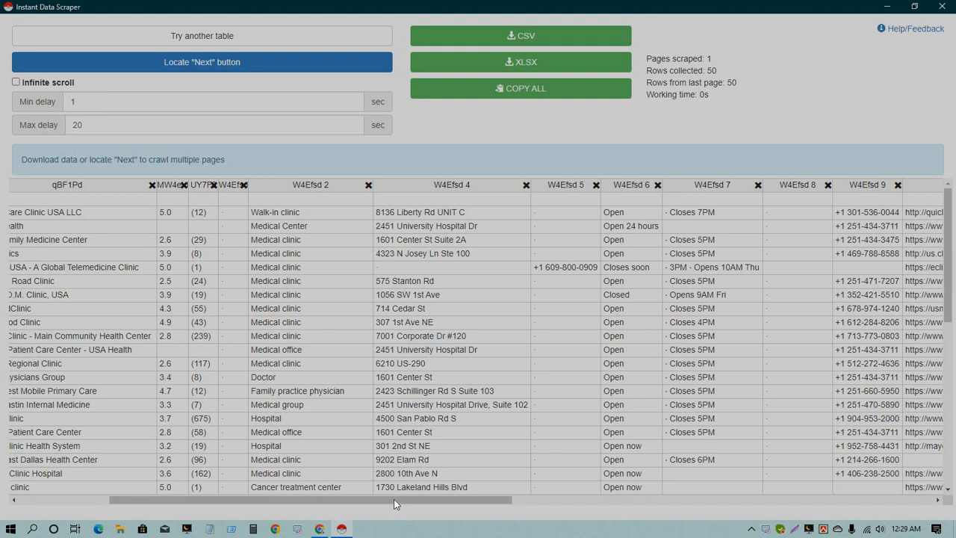
pyautogui.moveTo(394, 499); pyautogui.dragTo(551, 501)
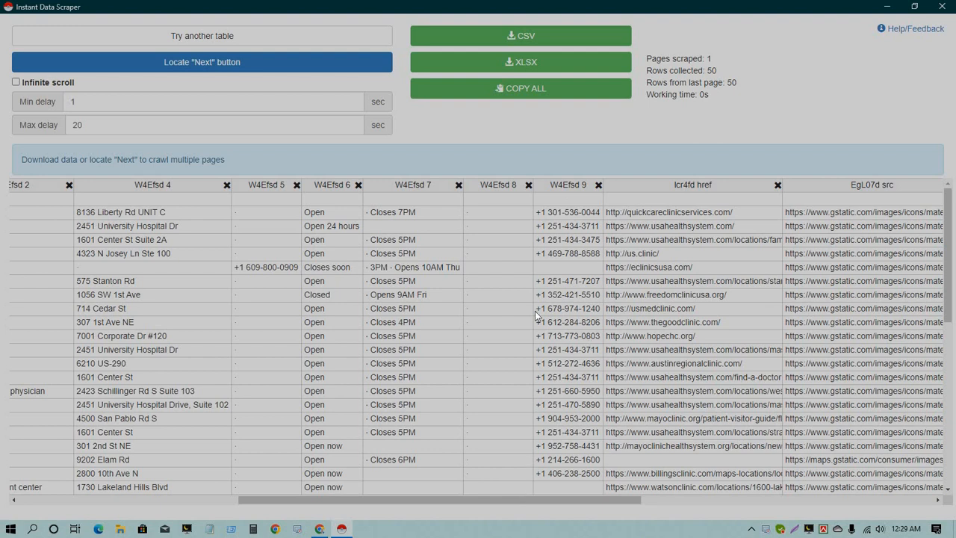
pyautogui.moveTo(495, 501); pyautogui.dragTo(557, 495)
pyautogui.hscroll(1, 468, 316)
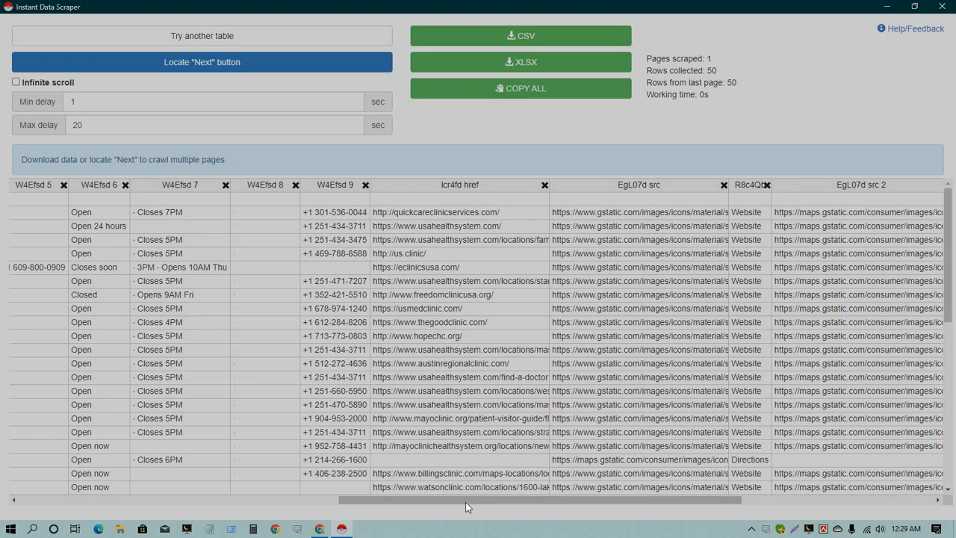
pyautogui.moveTo(459, 504); pyautogui.dragTo(60, 501)
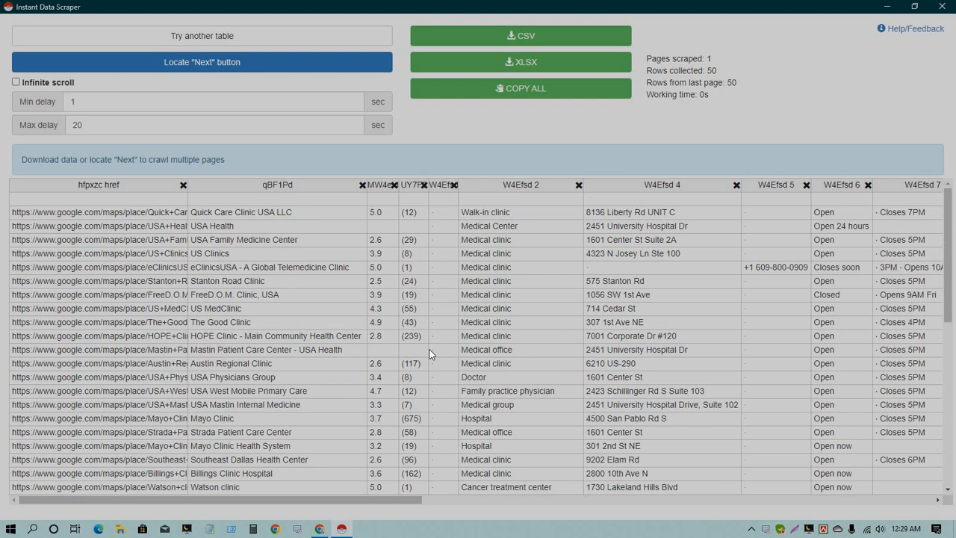
pyautogui.scroll(-5, 390, 392)
pyautogui.scroll(6, 390, 389)
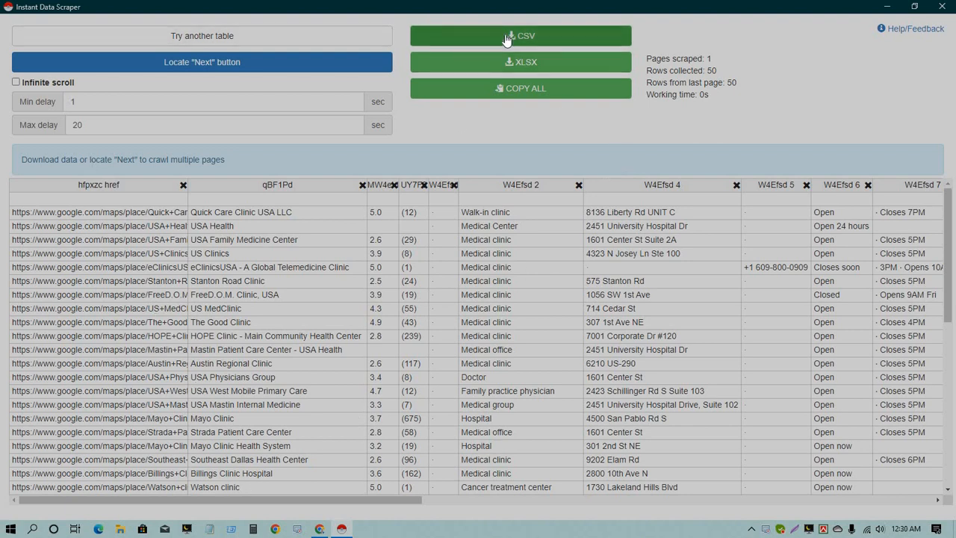
# Copy all scraped rows to the clipboard and minimize the Instant Data Scraper window.
pyautogui.click(528, 91)
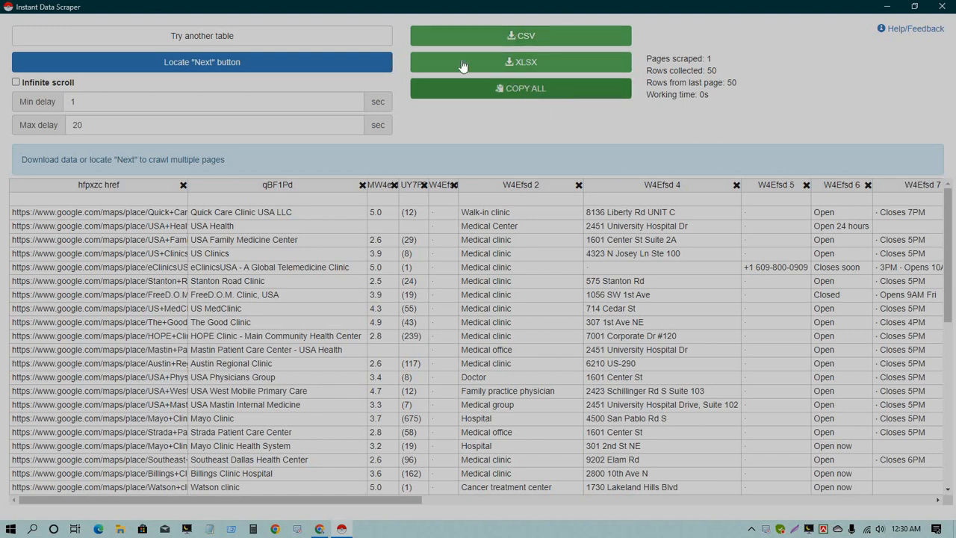
pyautogui.click(507, 91)
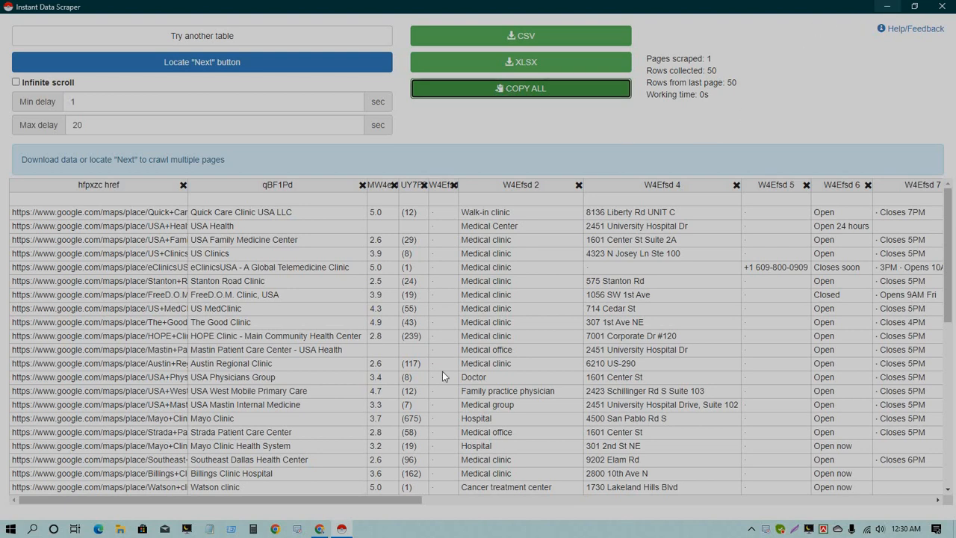
pyautogui.click(888, 10)
# Switch to the untitled Google Sheets spreadsheet, clear A2:E3 and paste the copied clinic data starting at A2.
pyautogui.hotkey('ctrl', 'Tab')
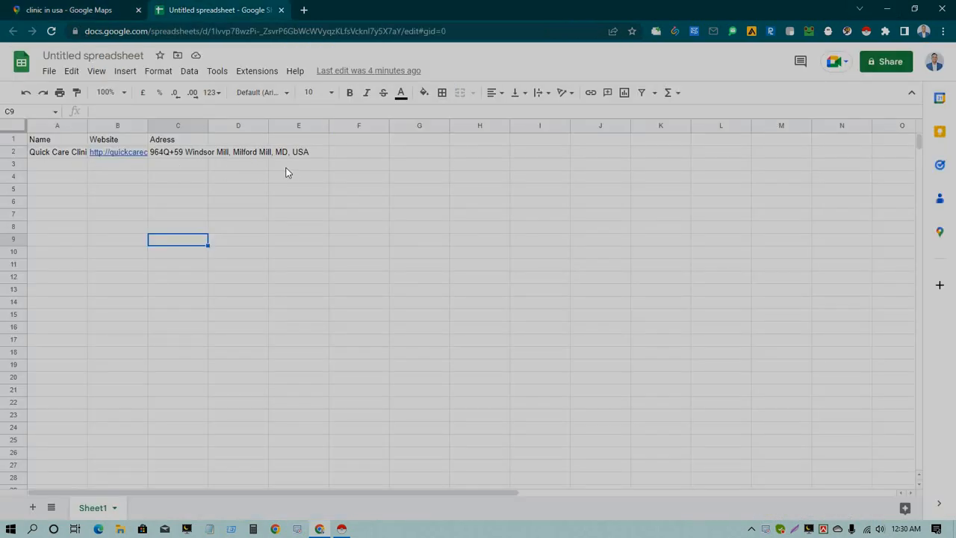
pyautogui.moveTo(58, 151); pyautogui.dragTo(290, 169)
pyautogui.press('Delete')
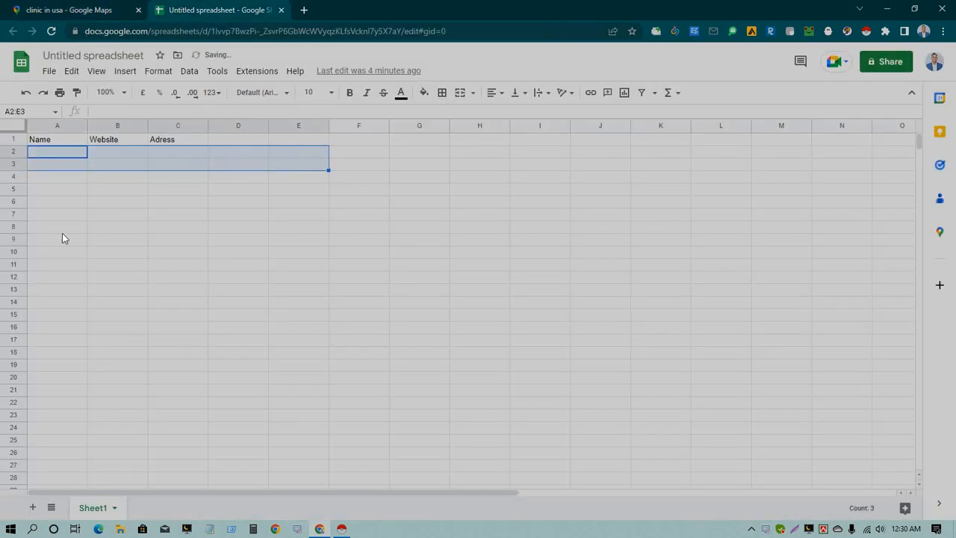
pyautogui.click(42, 151)
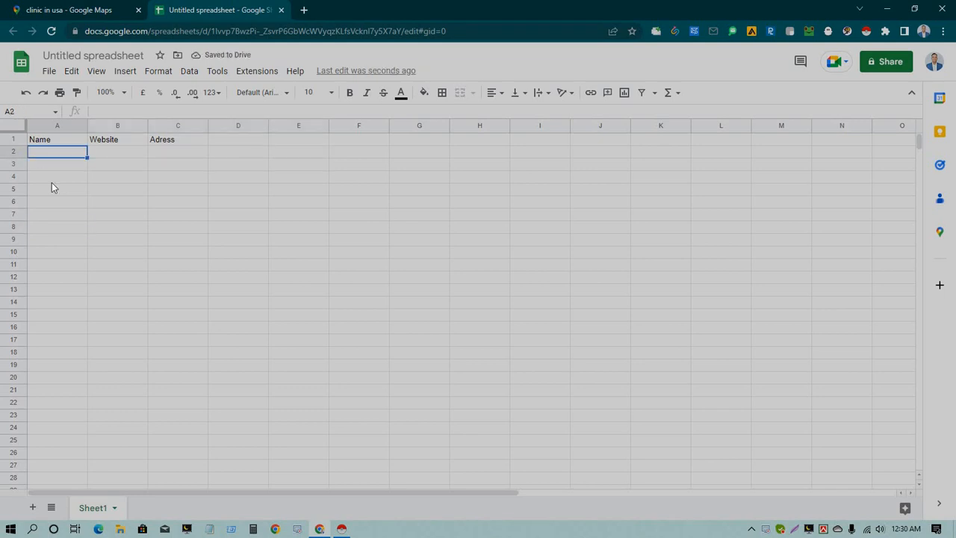
pyautogui.hotkey('ctrl', 'v')
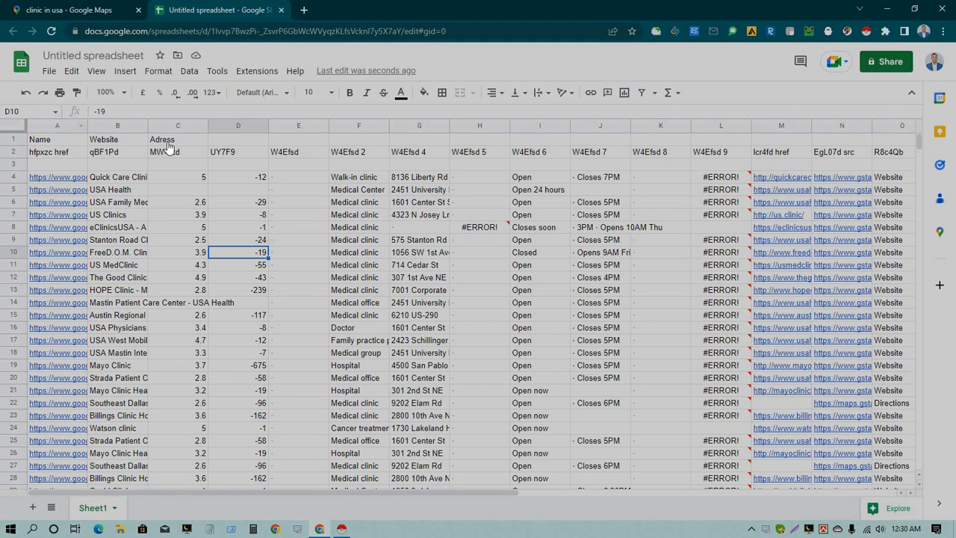
# Delete column A containing the Maps links and clear the leftover Website and Adress headings in A1:B1.
pyautogui.rightClick(59, 125)
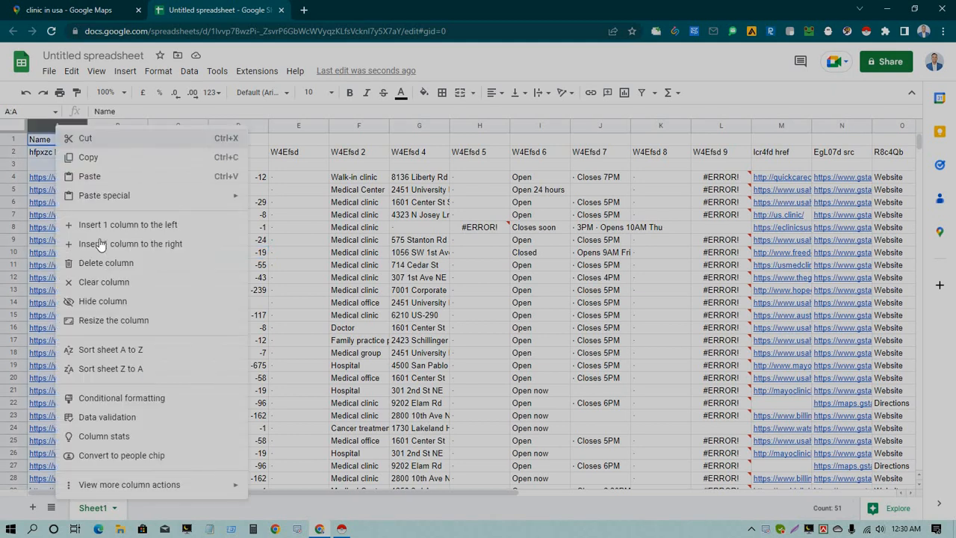
pyautogui.click(160, 263)
pyautogui.click(51, 217)
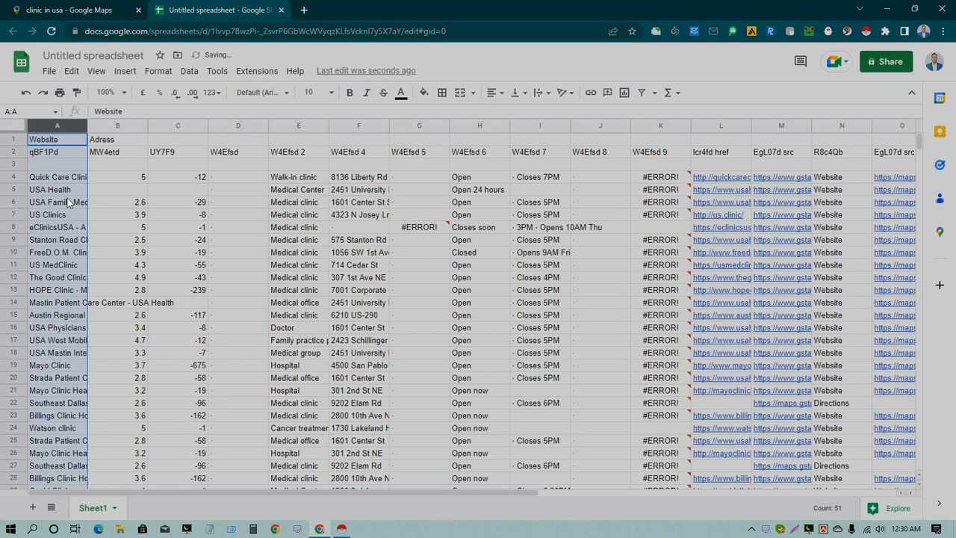
pyautogui.moveTo(50, 139); pyautogui.dragTo(124, 139)
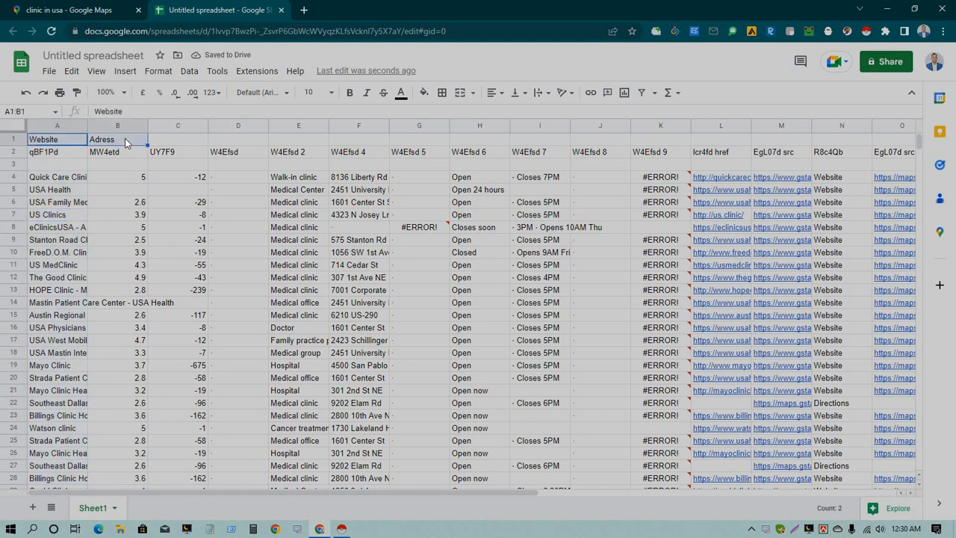
pyautogui.press('Delete')
pyautogui.click(120, 253)
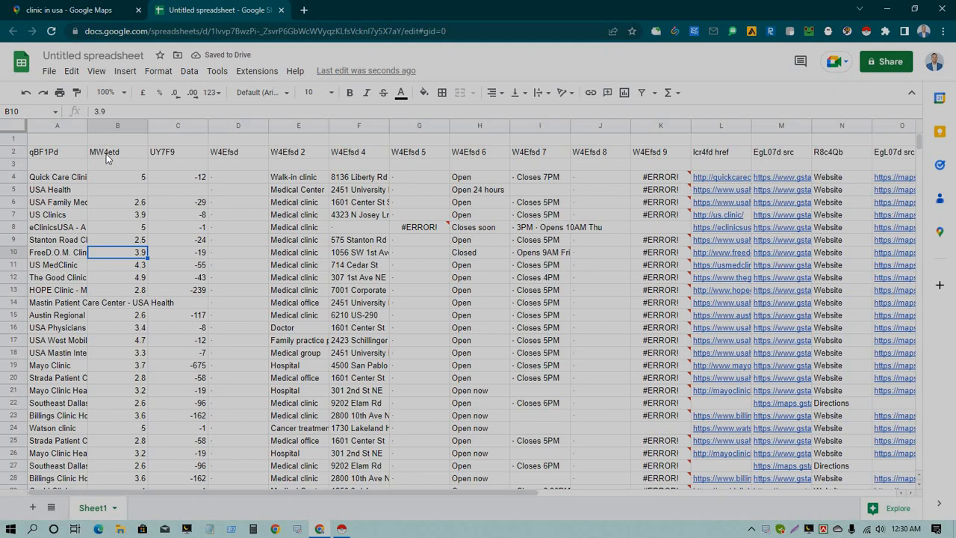
# Delete columns C to E, which hold the review counts, separator dots and clinic types.
pyautogui.moveTo(171, 122); pyautogui.dragTo(298, 141)
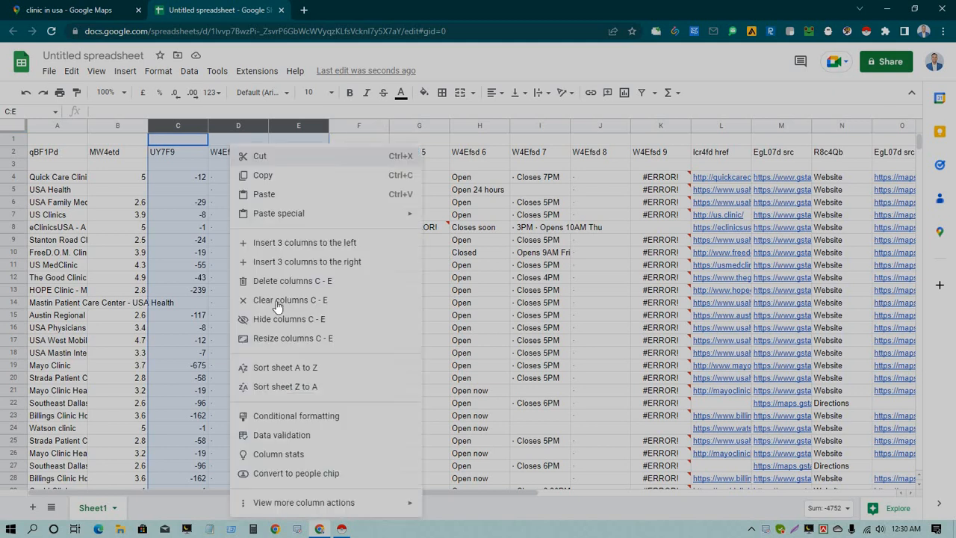
pyautogui.rightClick(232, 145)
pyautogui.click(276, 284)
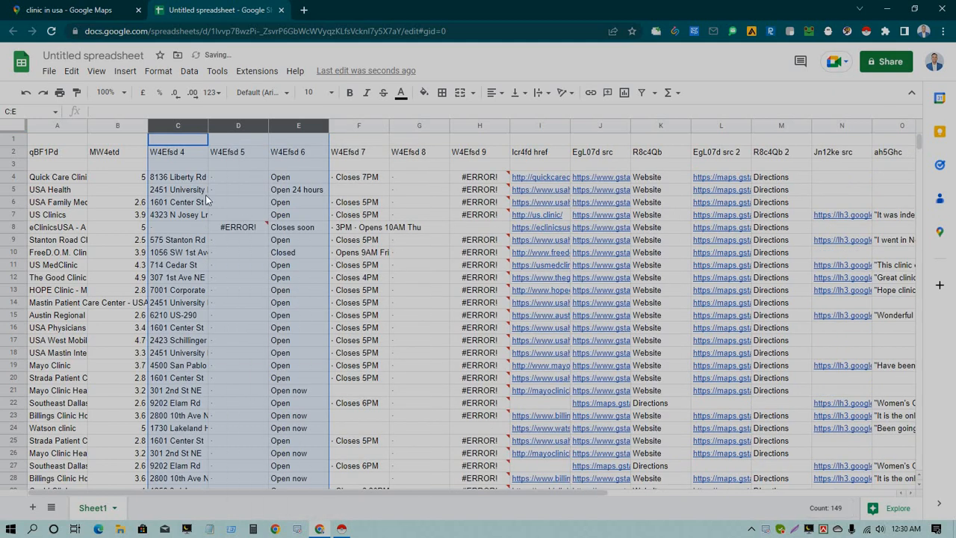
# Delete only column D, headed W4Efsd 5, next to the street addresses.
pyautogui.moveTo(233, 123); pyautogui.dragTo(482, 130)
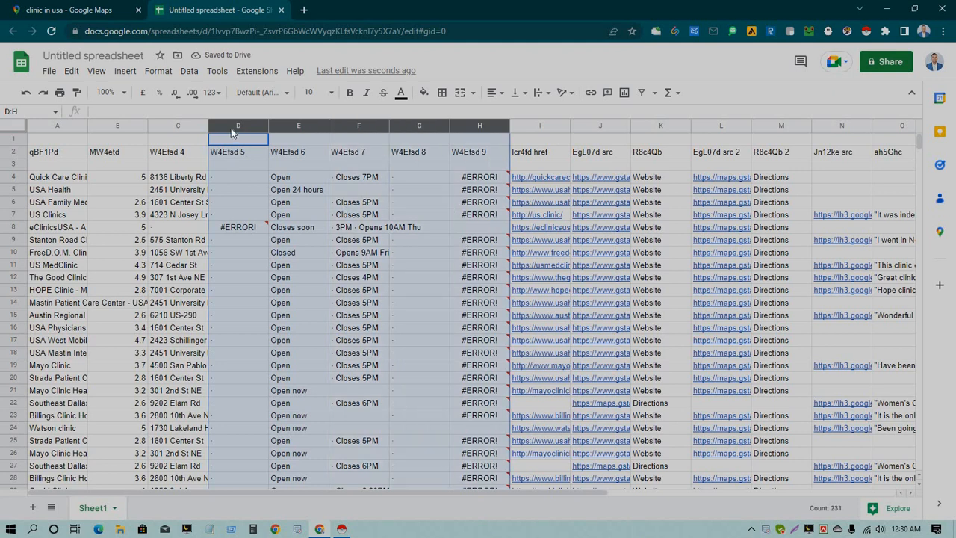
pyautogui.click(231, 127)
pyautogui.rightClick(233, 129)
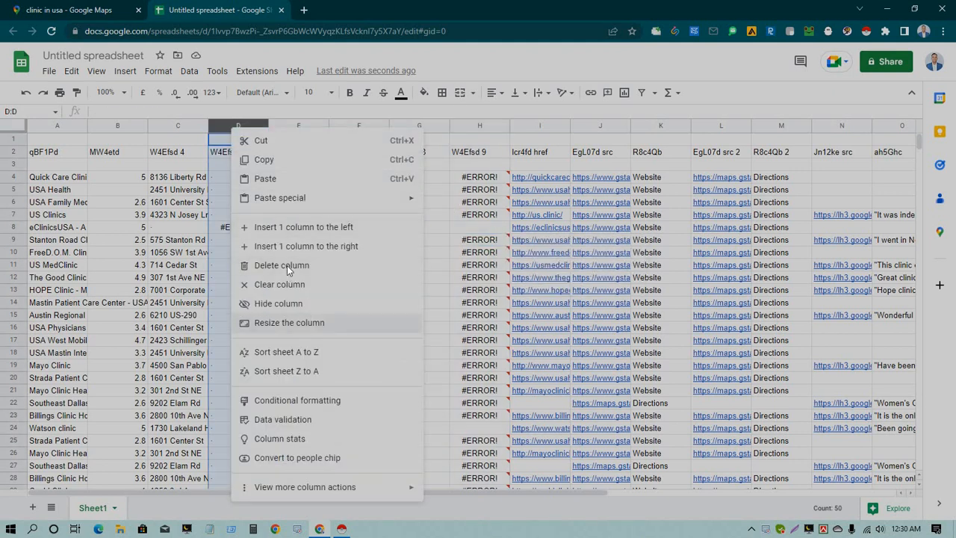
pyautogui.click(291, 257)
pyautogui.click(376, 290)
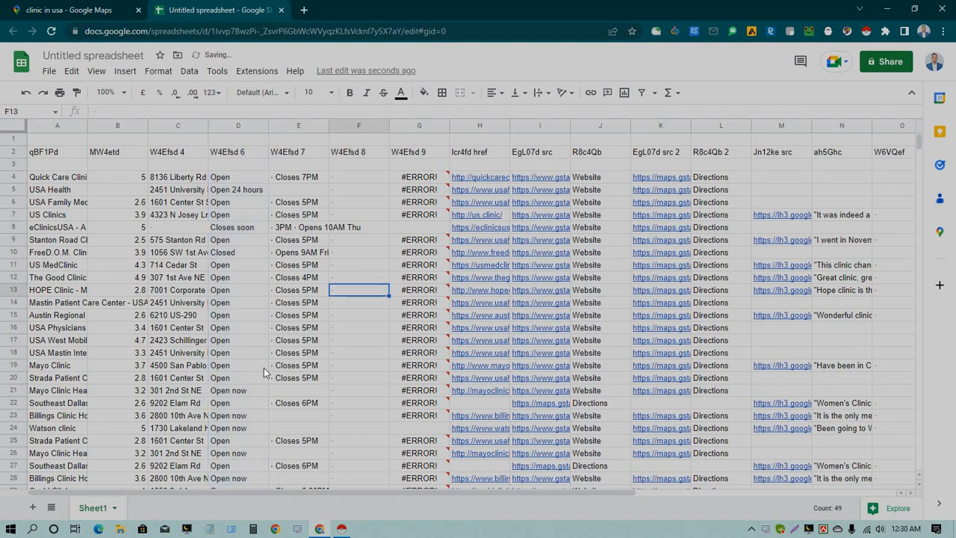
# Delete columns D to G, headed W4Efsd 6 to W4Efsd 9, with the opening status, closing times and error values.
pyautogui.scroll(-5, 269, 374)
pyautogui.scroll(2, 321, 313)
pyautogui.scroll(5, 356, 228)
pyautogui.moveTo(228, 128); pyautogui.dragTo(308, 128)
pyautogui.moveTo(421, 131); pyautogui.dragTo(428, 134)
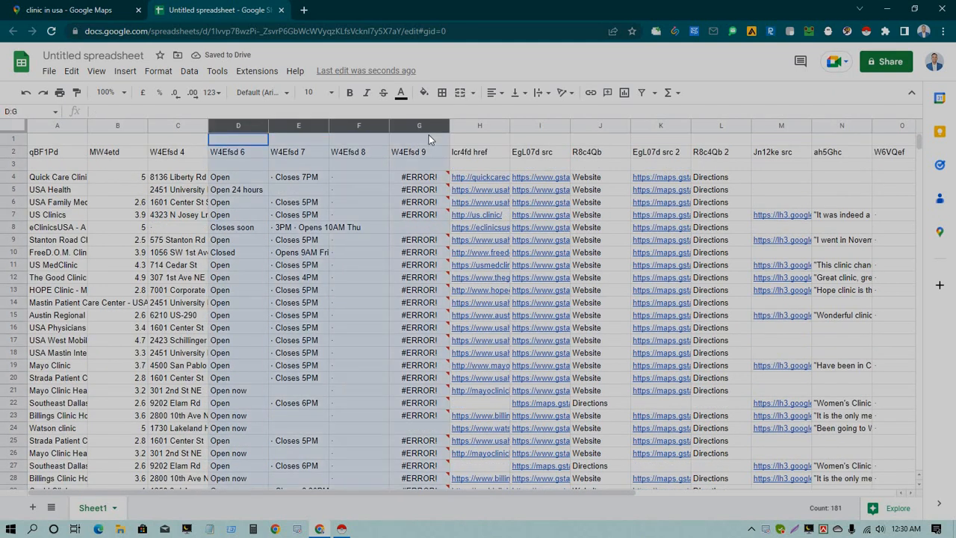
pyautogui.rightClick(342, 277)
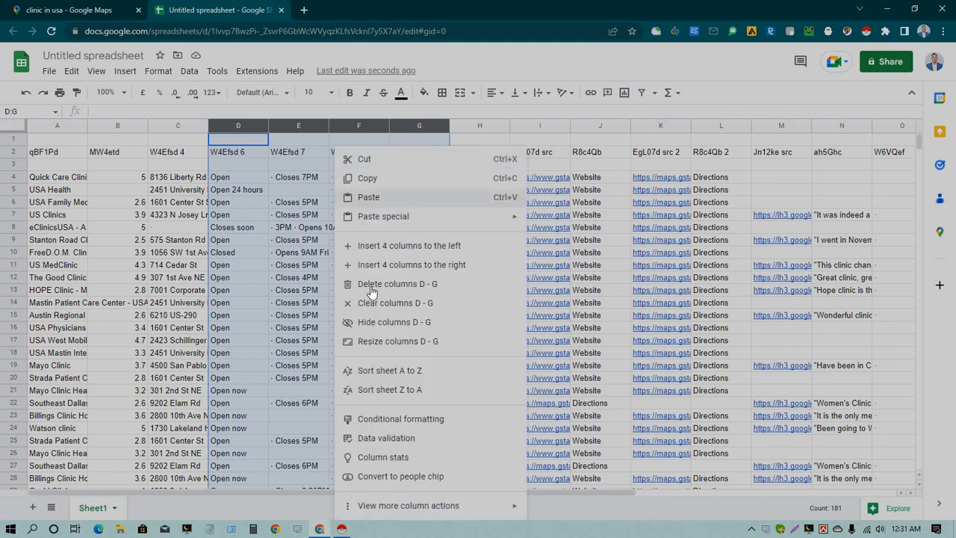
pyautogui.click(366, 285)
# Check the links in D6 and E5, and delete column E with the gstatic icon image links.
pyautogui.click(229, 201)
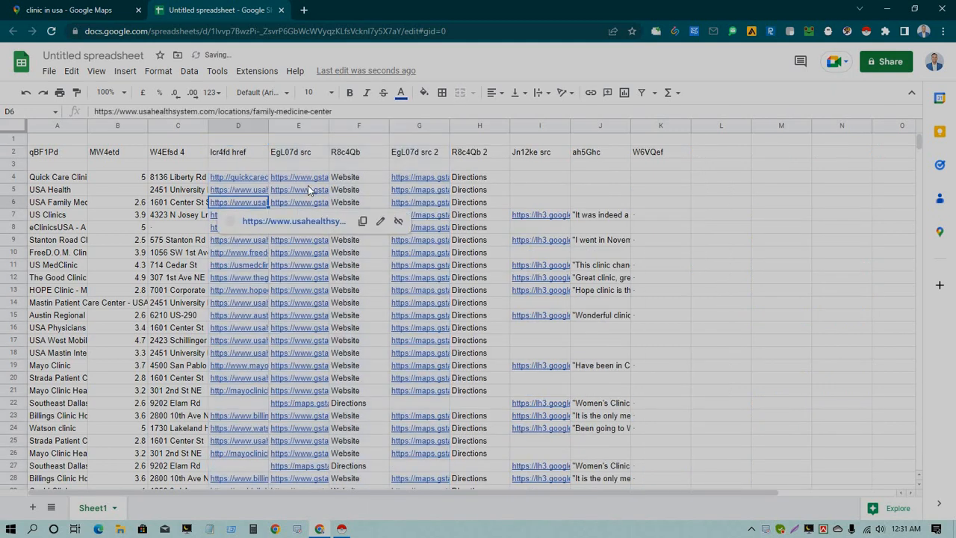
pyautogui.click(308, 188)
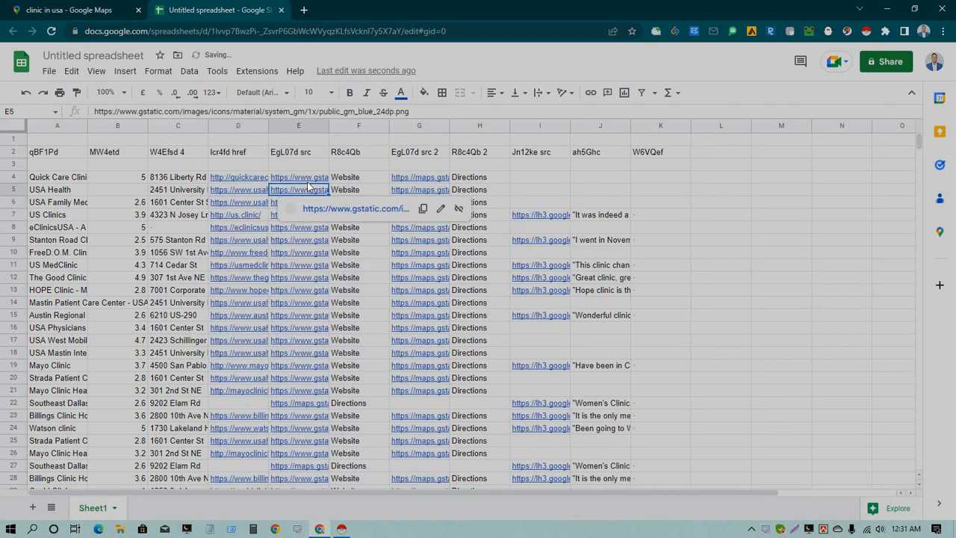
pyautogui.click(290, 127)
pyautogui.rightClick(297, 128)
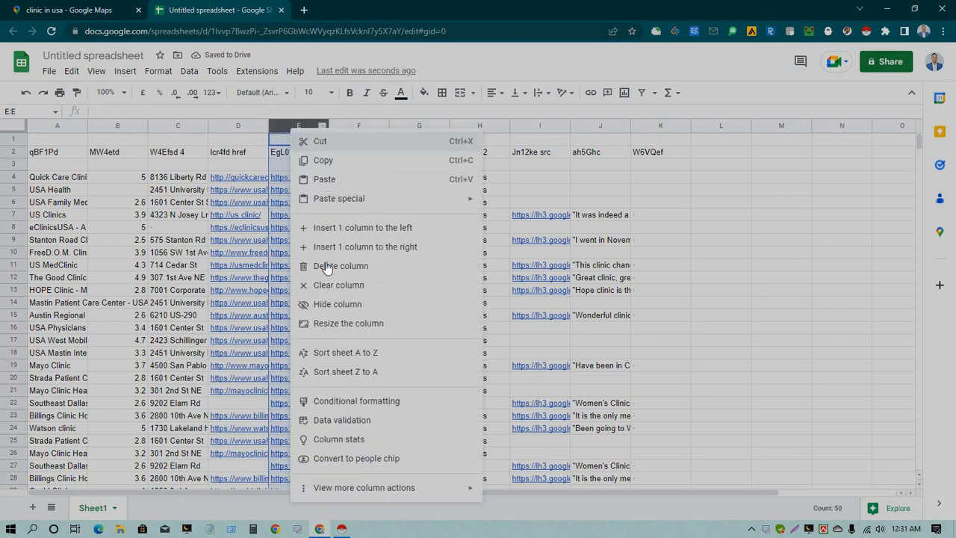
pyautogui.click(453, 262)
pyautogui.click(479, 264)
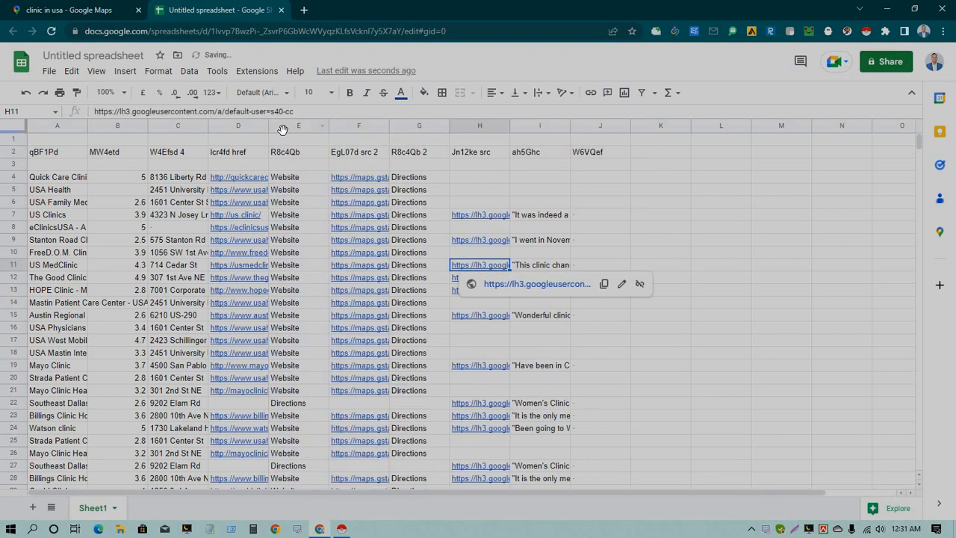
# Examine the links in column F by opening the one in F4 in a new browser tab, and close that tab.
pyautogui.moveTo(384, 143); pyautogui.dragTo(384, 145)
pyautogui.click(367, 226)
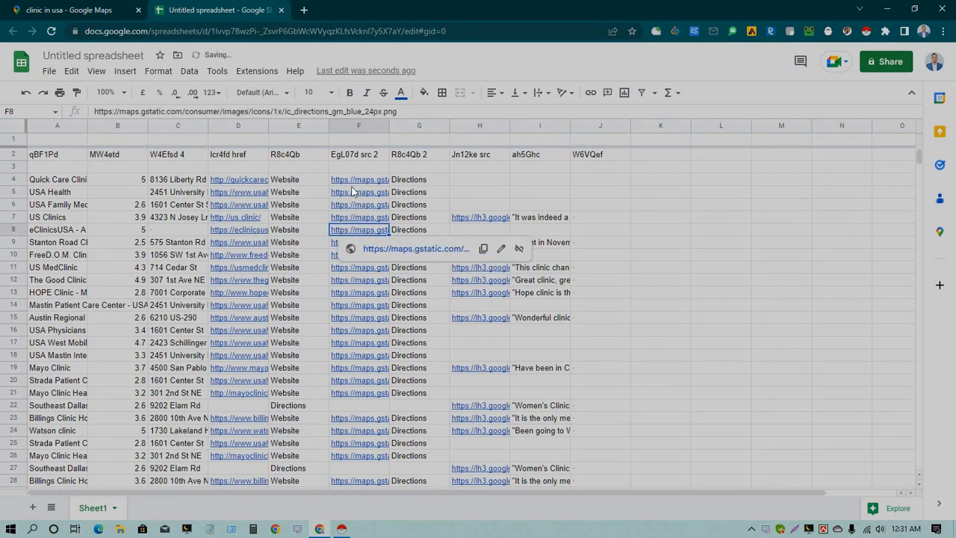
pyautogui.click(363, 192)
pyautogui.click(357, 182)
pyautogui.moveTo(356, 182)
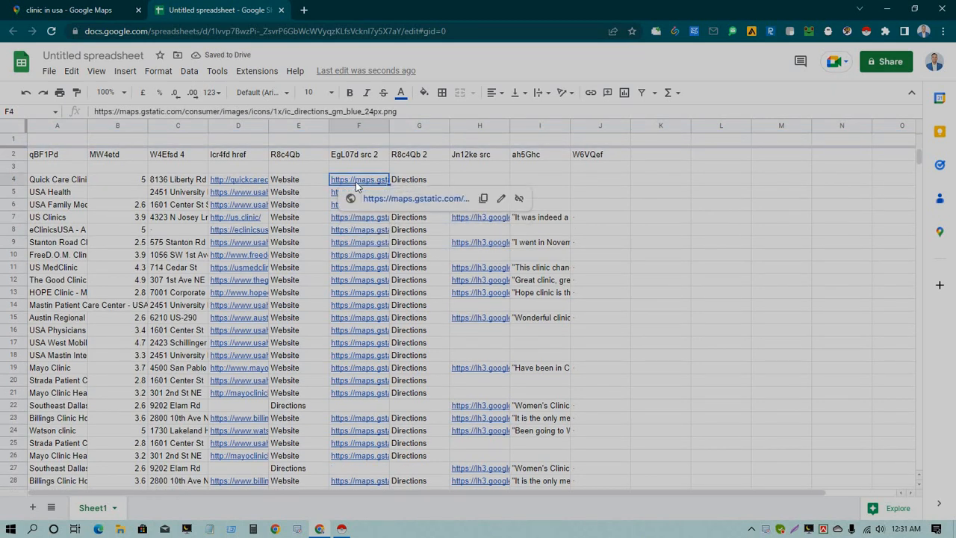
pyautogui.click(393, 199)
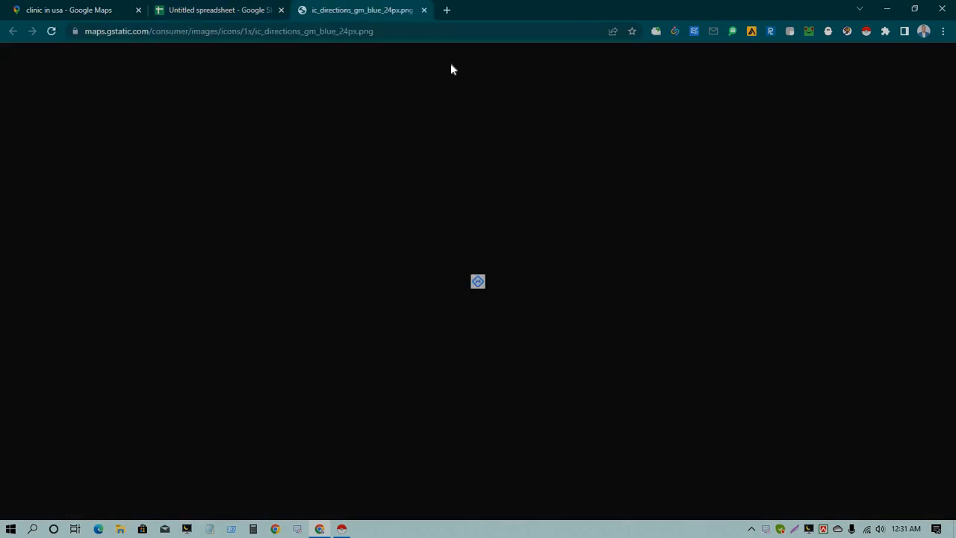
pyautogui.hotkey('ctrl', 'w')
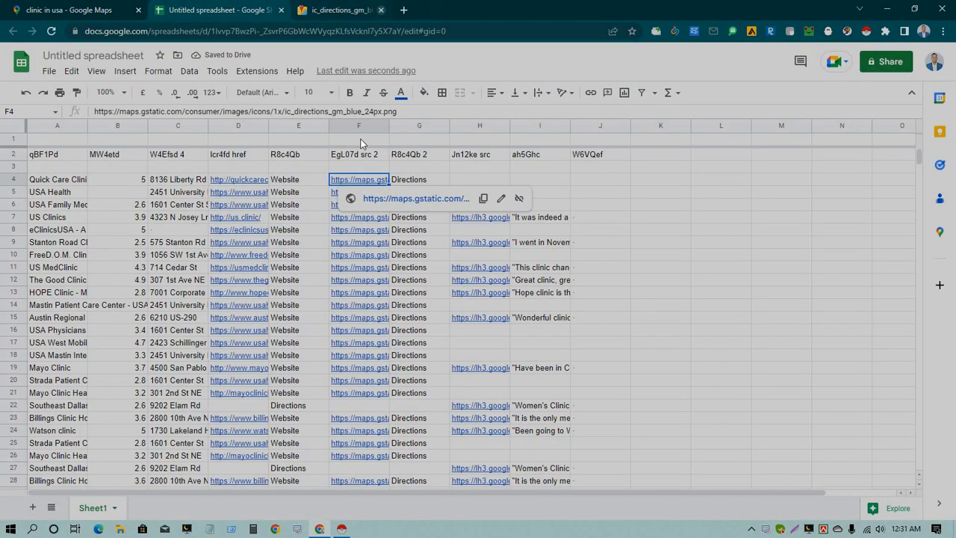
# Delete column F, headed EgL07d src 2, with the directions icon image links.
pyautogui.rightClick(351, 129)
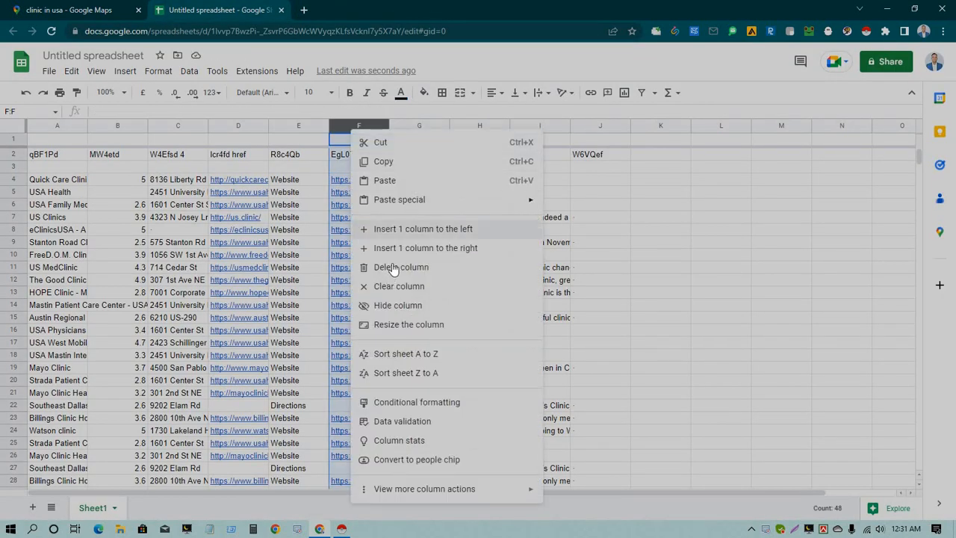
pyautogui.click(448, 267)
pyautogui.click(478, 267)
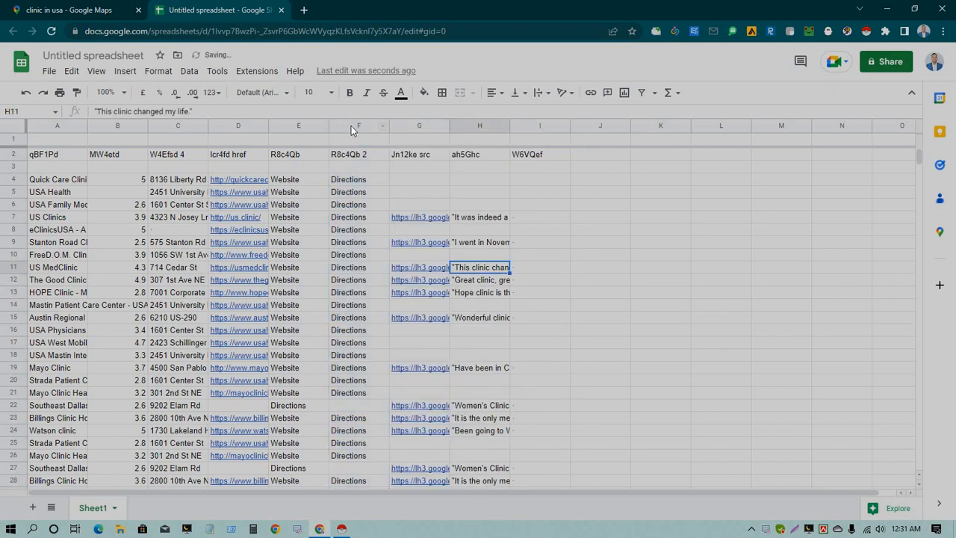
# Delete columns F to I with the directions labels and review data, and column E with the Website labels.
pyautogui.moveTo(358, 126); pyautogui.dragTo(540, 142)
pyautogui.rightClick(394, 306)
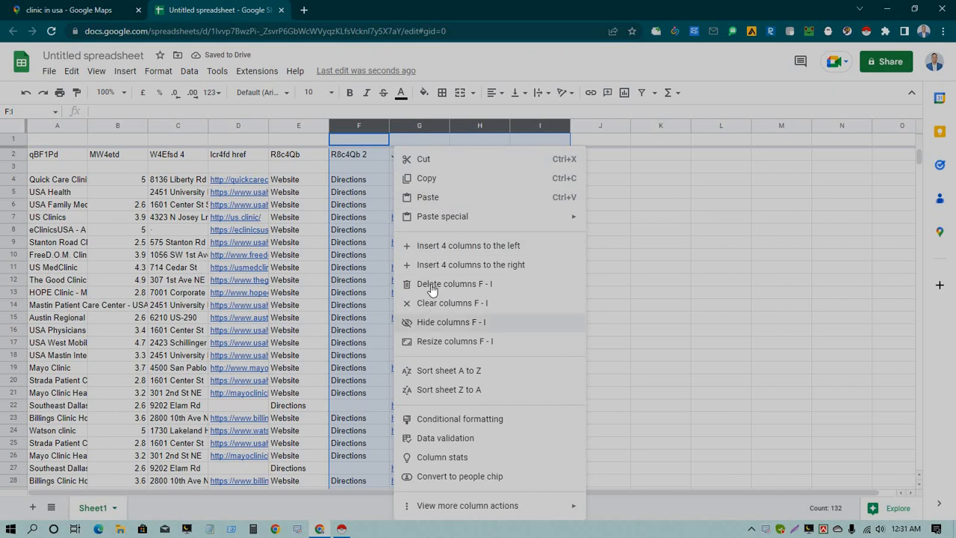
pyautogui.click(437, 303)
pyautogui.click(520, 295)
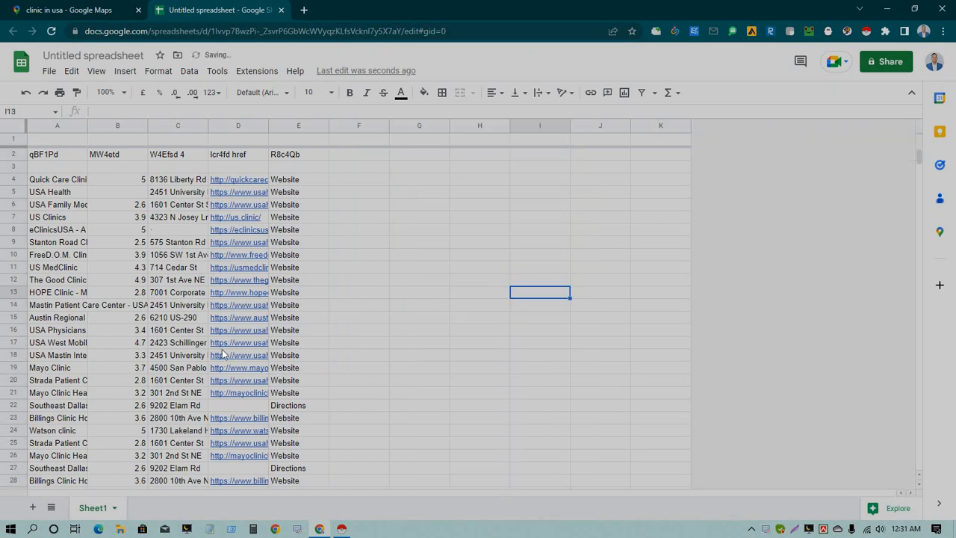
pyautogui.click(298, 126)
pyautogui.rightClick(324, 264)
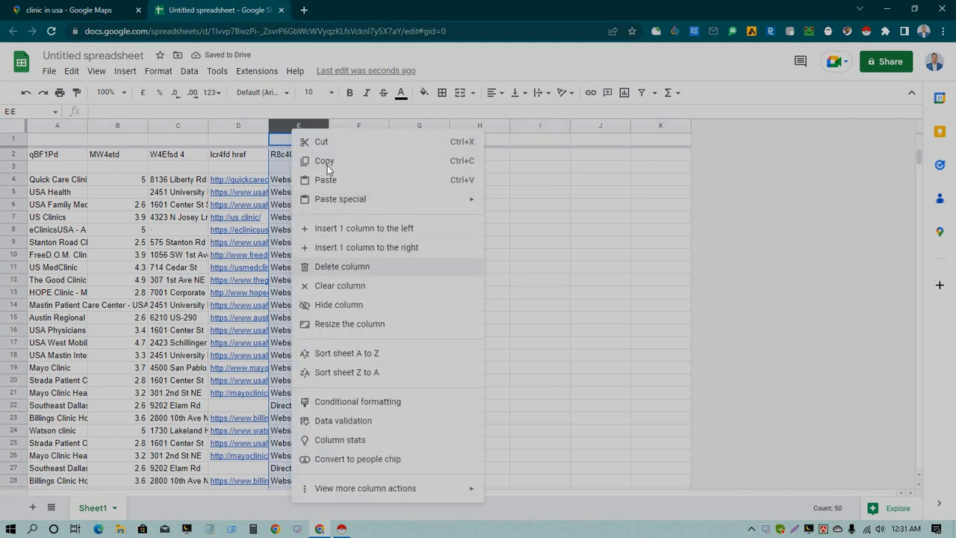
pyautogui.click(342, 265)
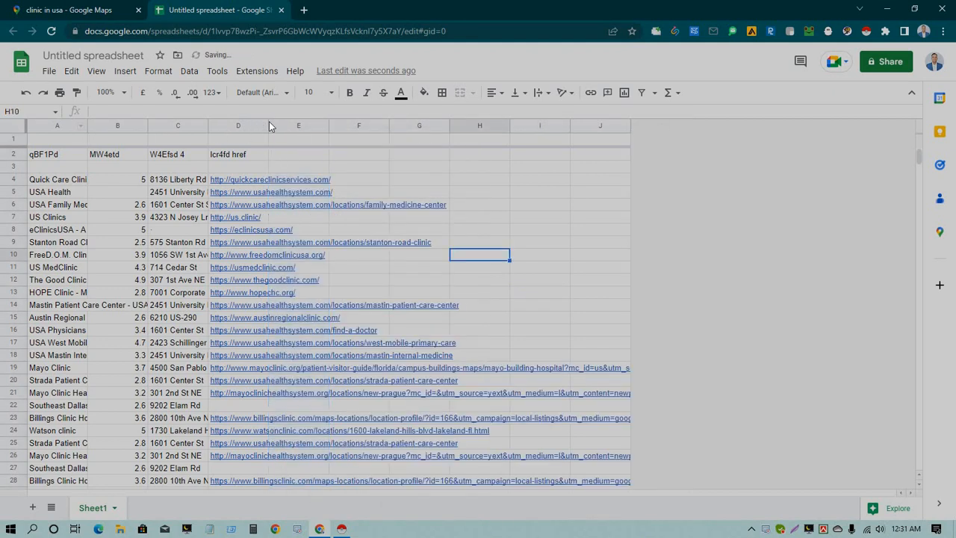
# Widen columns D, C, B and A to show more of the websites, addresses and clinic names.
pyautogui.moveTo(268, 127); pyautogui.dragTo(324, 128)
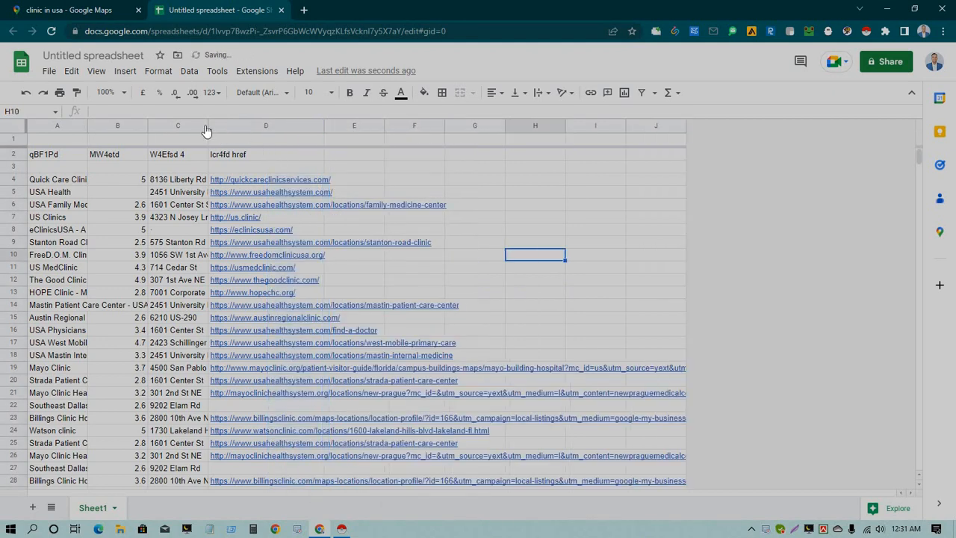
pyautogui.moveTo(206, 125); pyautogui.dragTo(251, 126)
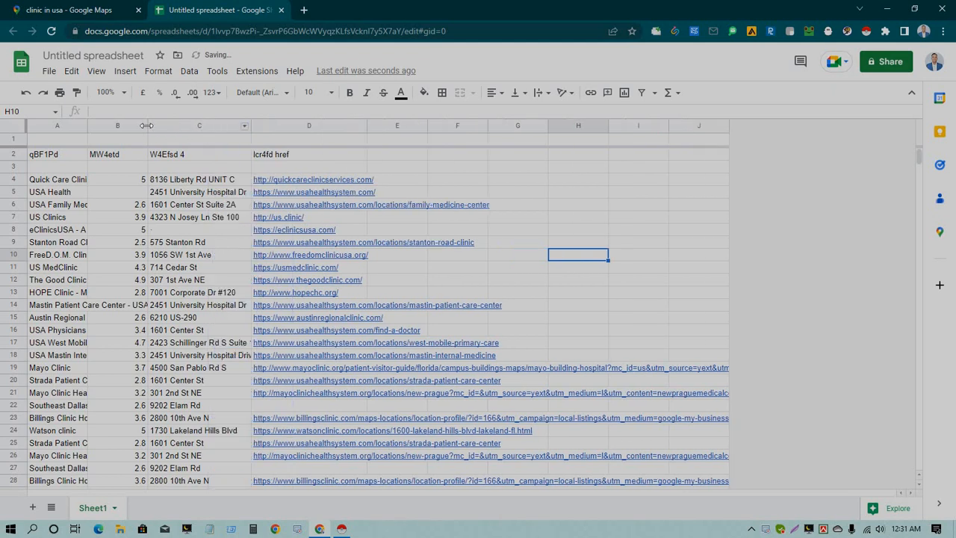
pyautogui.moveTo(148, 125); pyautogui.dragTo(195, 125)
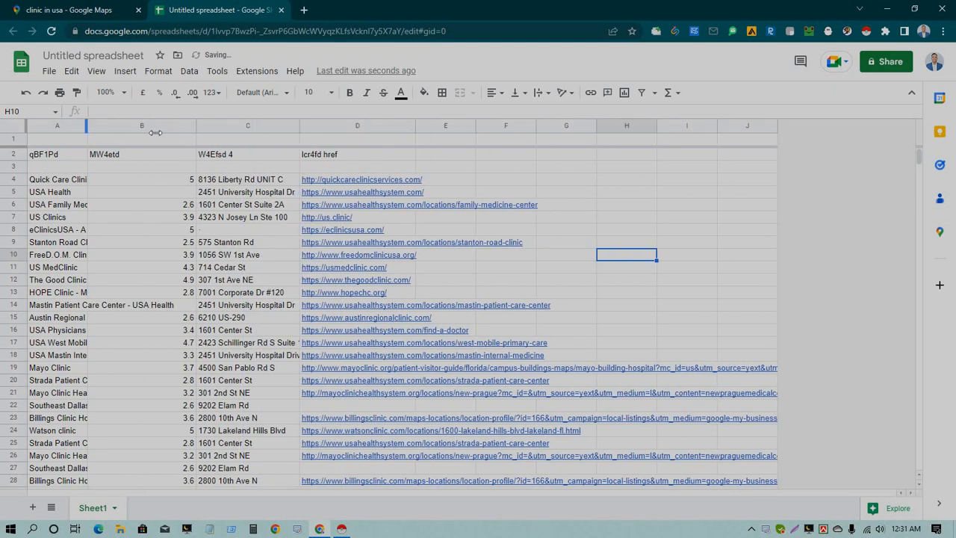
pyautogui.moveTo(87, 122); pyautogui.dragTo(157, 125)
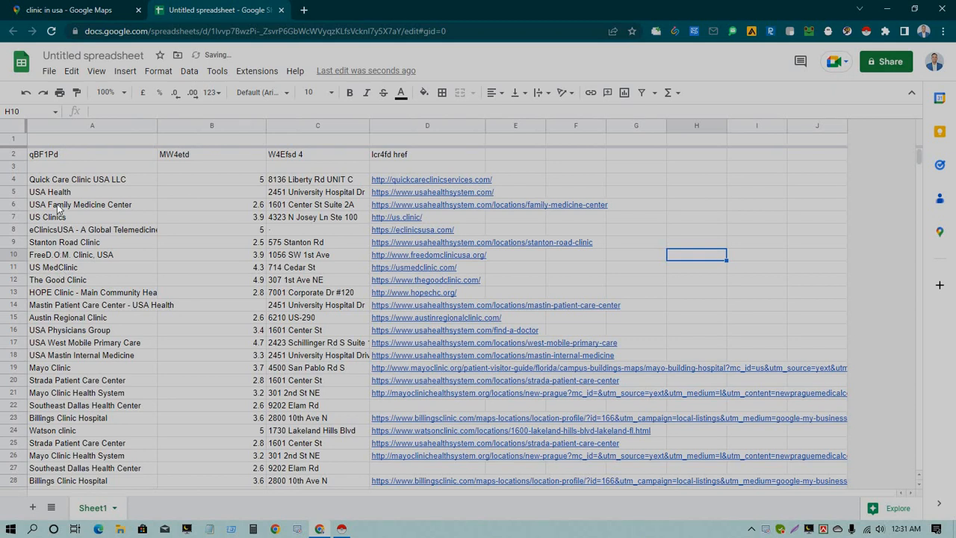
# Replace the heading in A2 with C Name and the heading in B2 with Rating.
pyautogui.click(44, 154)
pyautogui.doubleClick(44, 154)
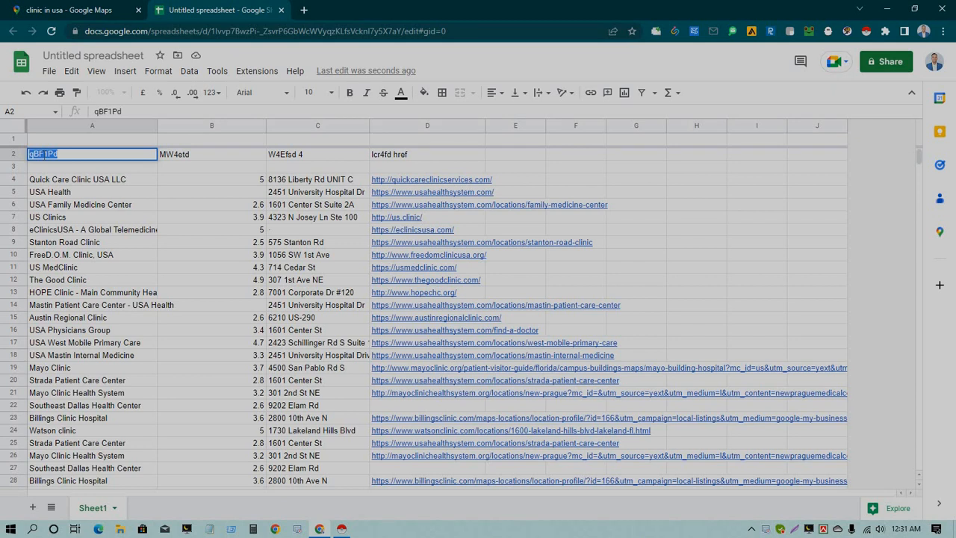
pyautogui.write('C Name')
pyautogui.doubleClick(179, 156)
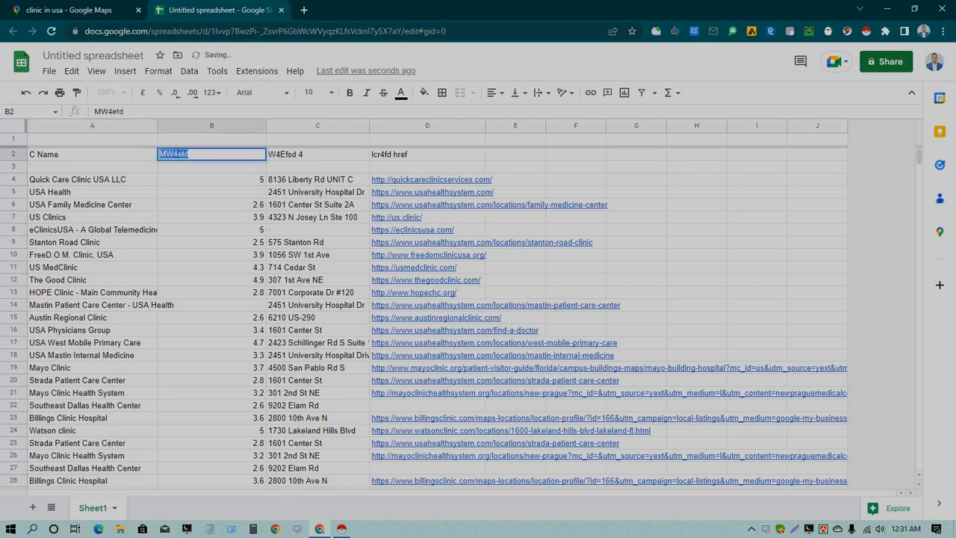
pyautogui.write('Rat')
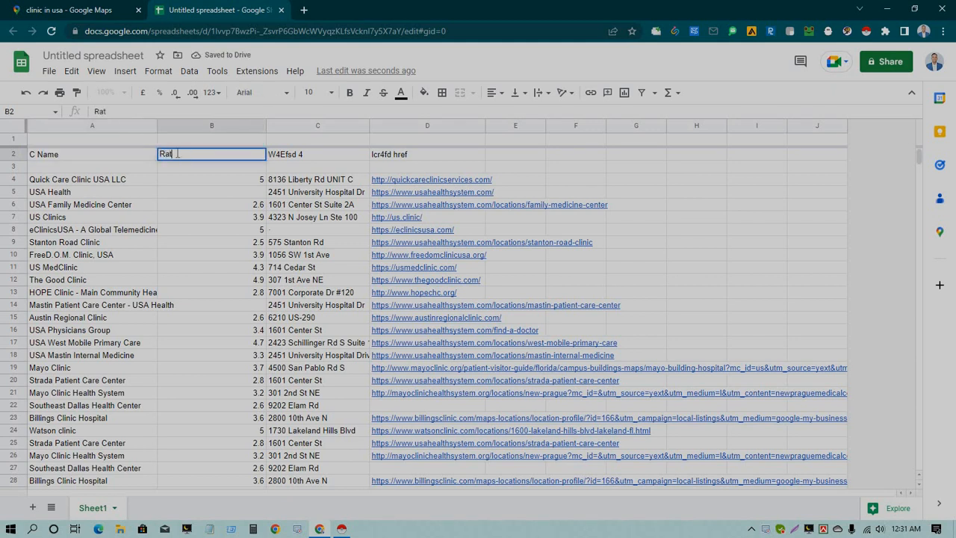
pyautogui.write('ing')
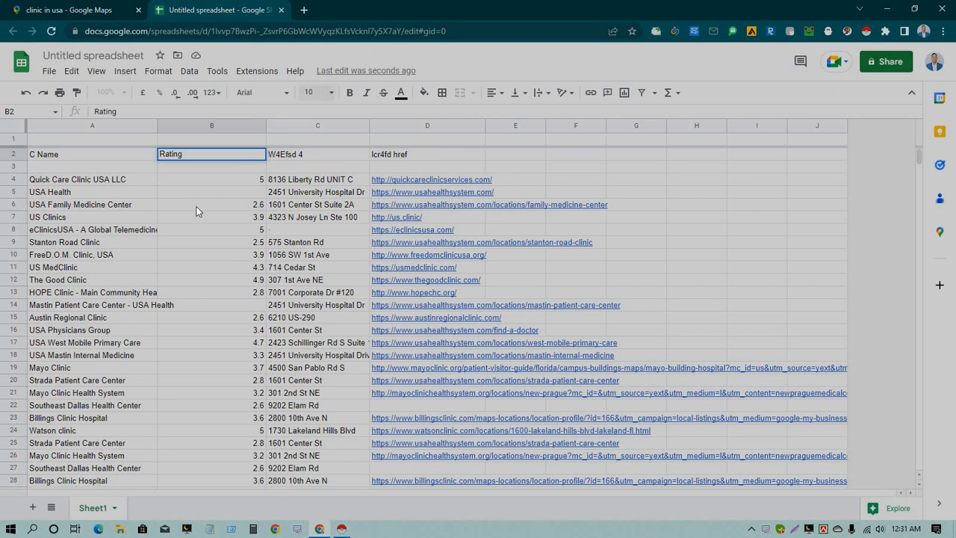
# Replace the heading in C2 with Adress and the heading in D2 with Website.
pyautogui.click(300, 151)
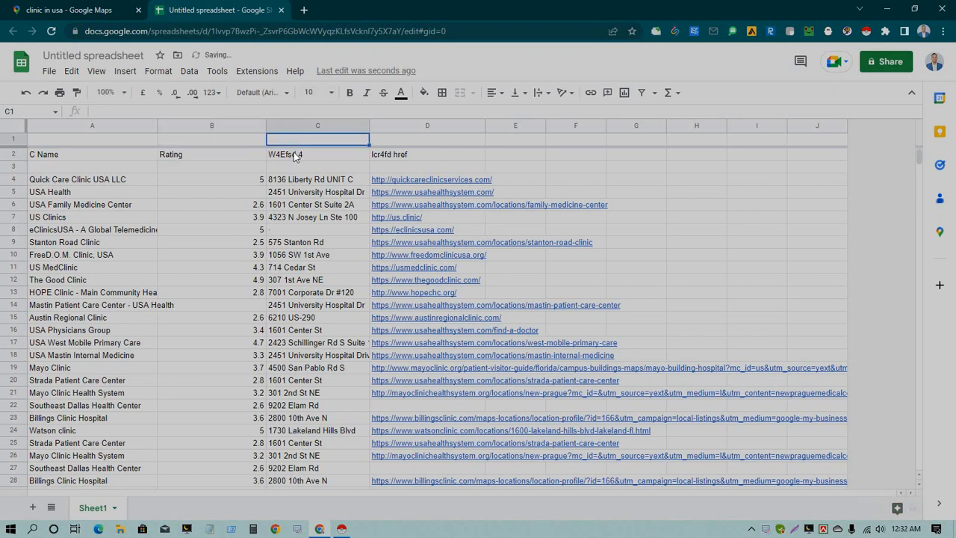
pyautogui.doubleClick(293, 154)
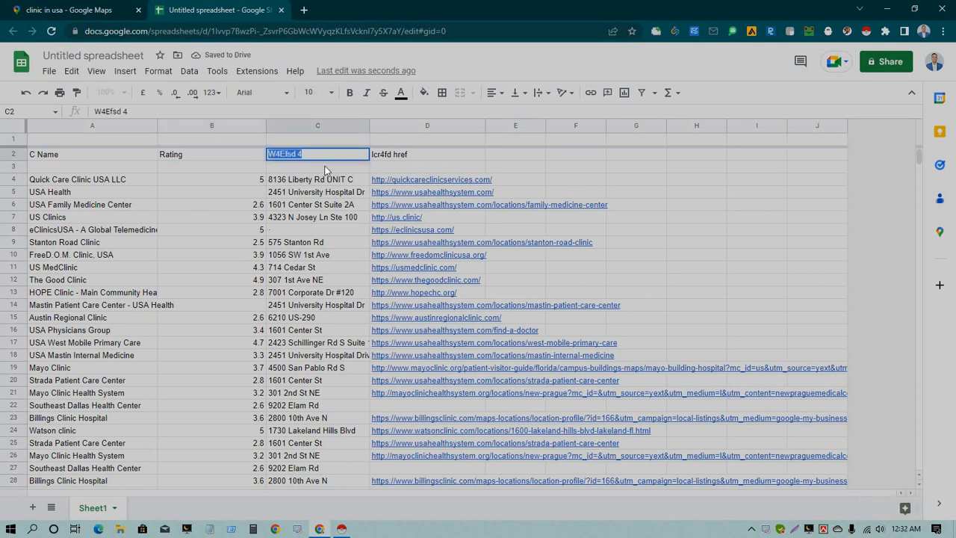
pyautogui.write('A')
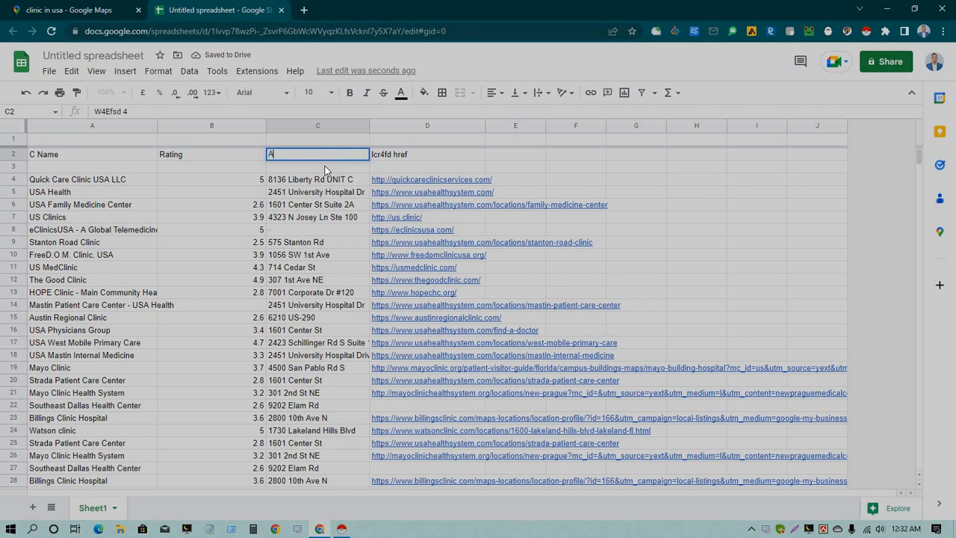
pyautogui.write('dress')
pyautogui.tripleClick(411, 156)
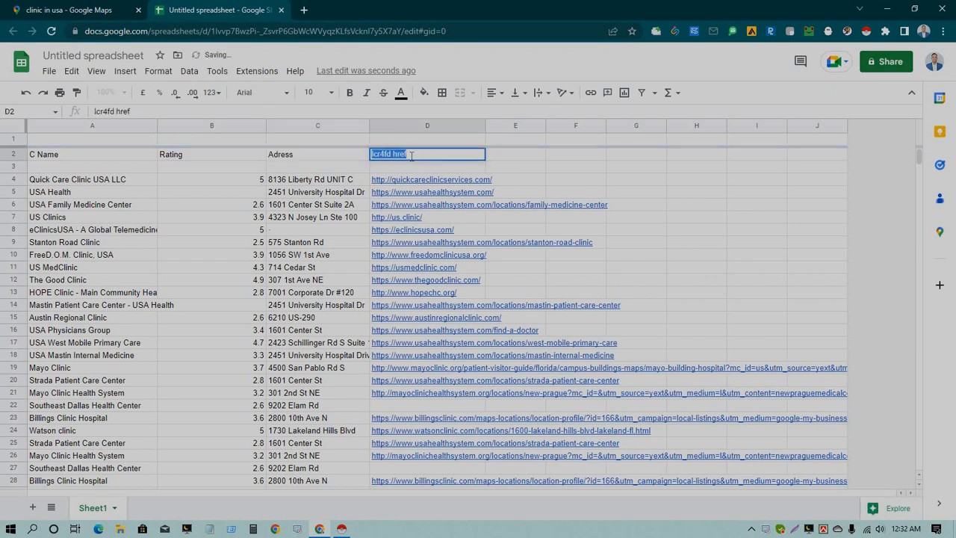
pyautogui.write('Website')
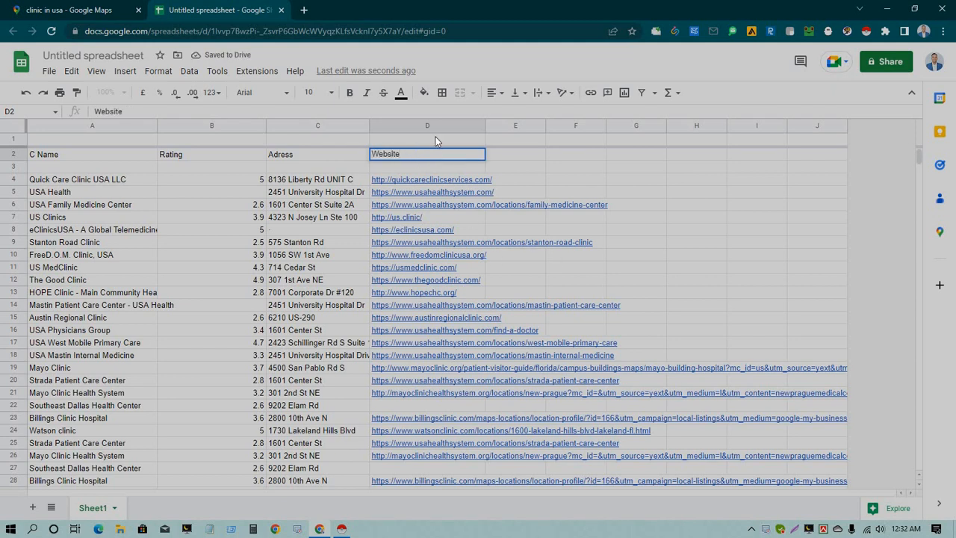
pyautogui.click(576, 255)
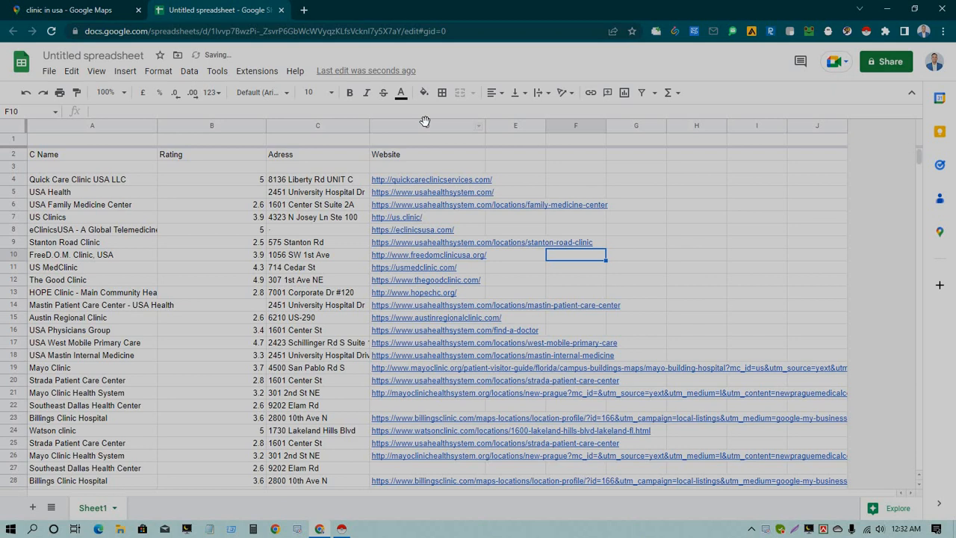
pyautogui.click(424, 121)
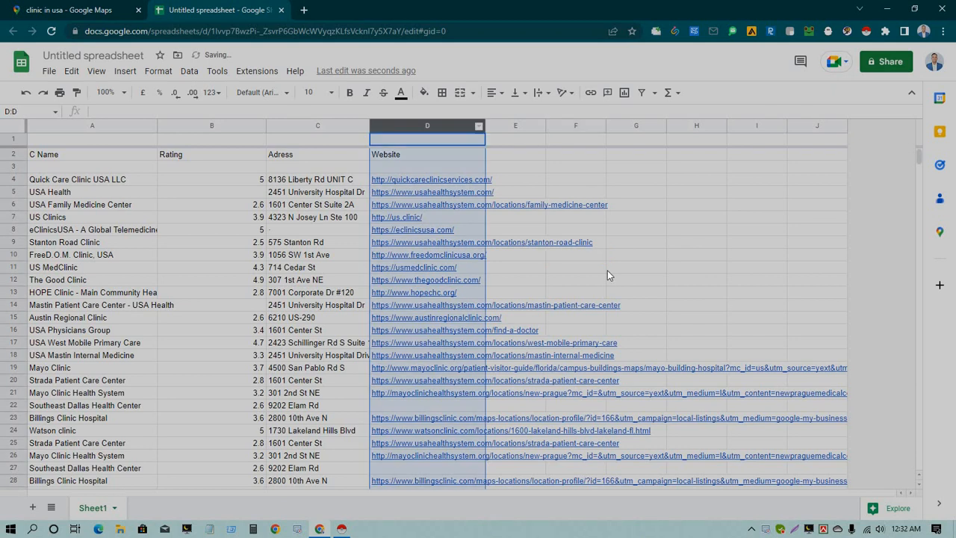
pyautogui.click(650, 256)
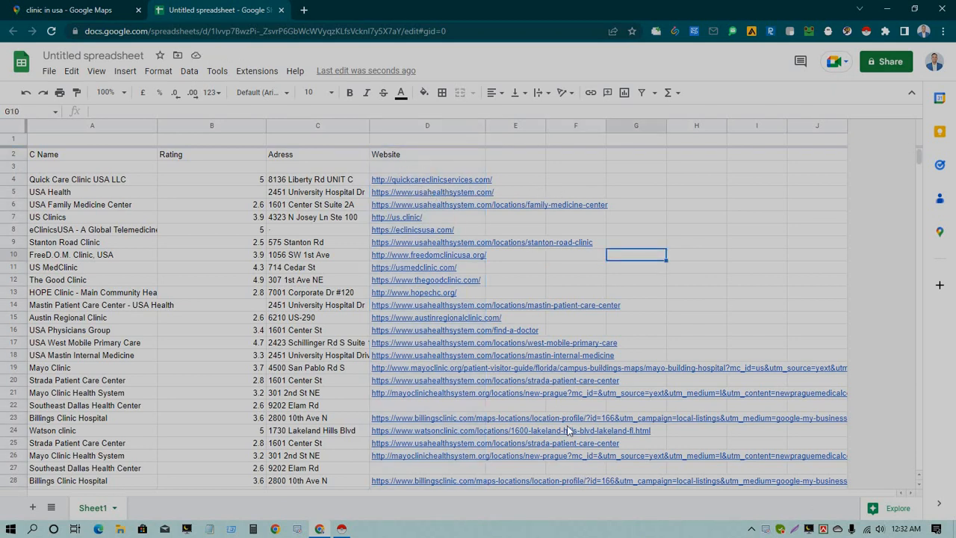
pyautogui.scroll(-3, 575, 416)
pyautogui.scroll(3, 575, 416)
# Set the text wrapping of the entire sheet to Clip so long website links stay within their column.
pyautogui.click(18, 132)
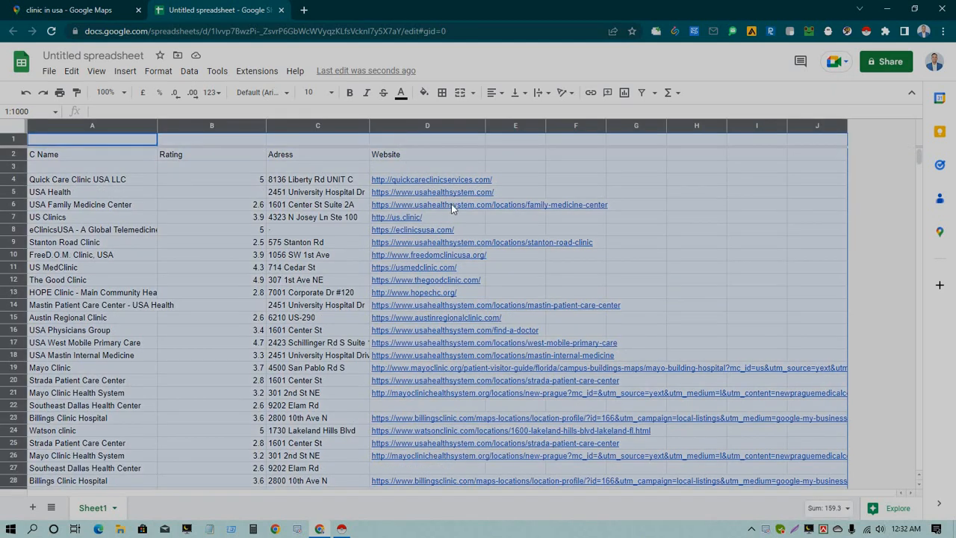
pyautogui.moveTo(451, 204)
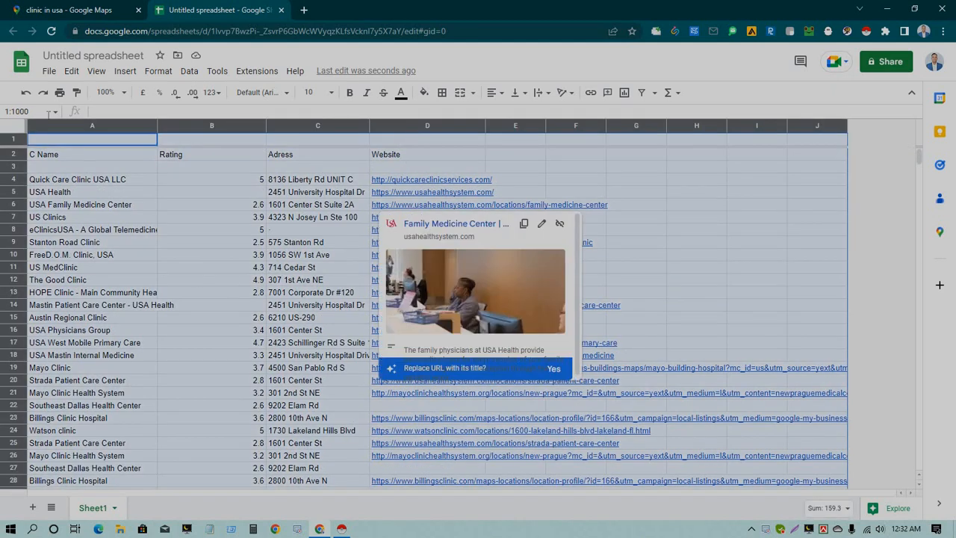
pyautogui.click(11, 135)
pyautogui.click(13, 134)
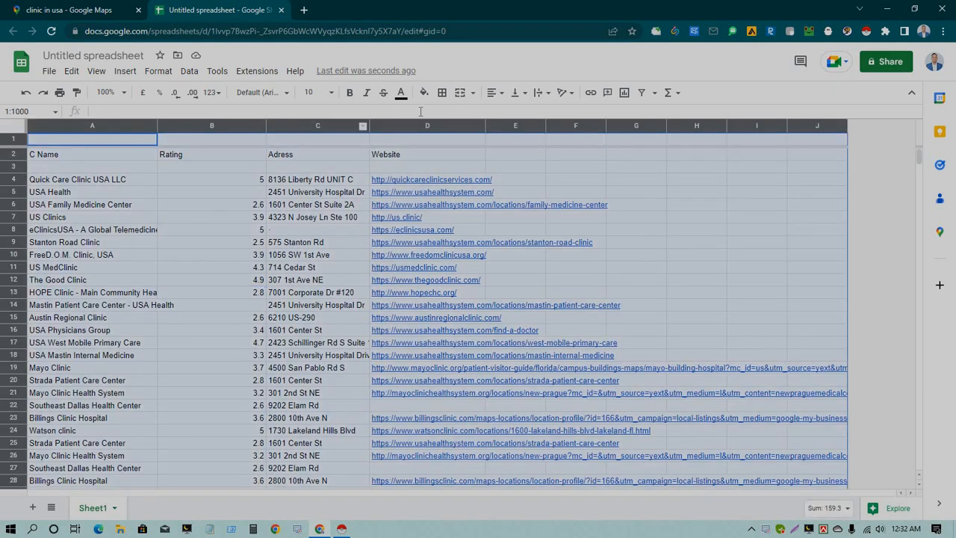
pyautogui.click(548, 98)
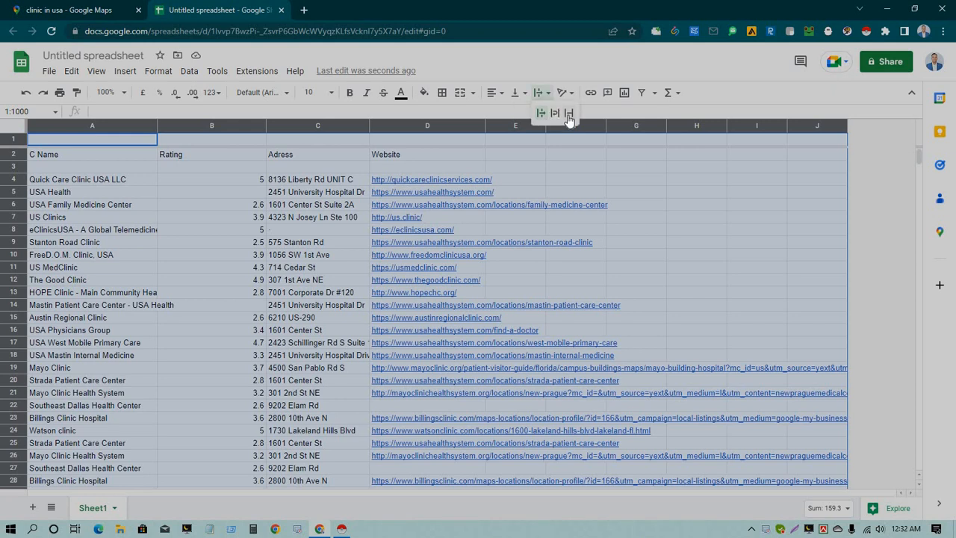
pyautogui.click(568, 116)
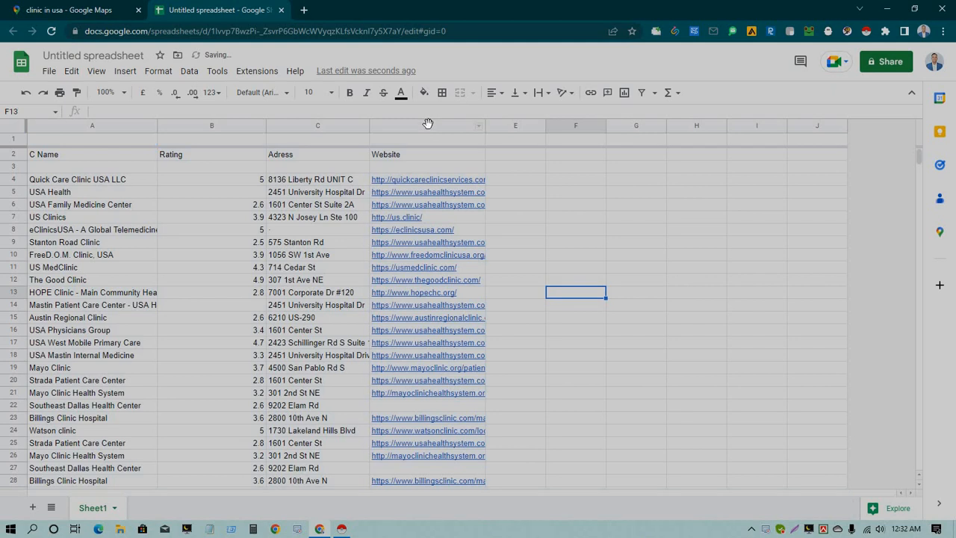
# Move the Website column to column B, between the C Name and Rating columns.
pyautogui.click(428, 125)
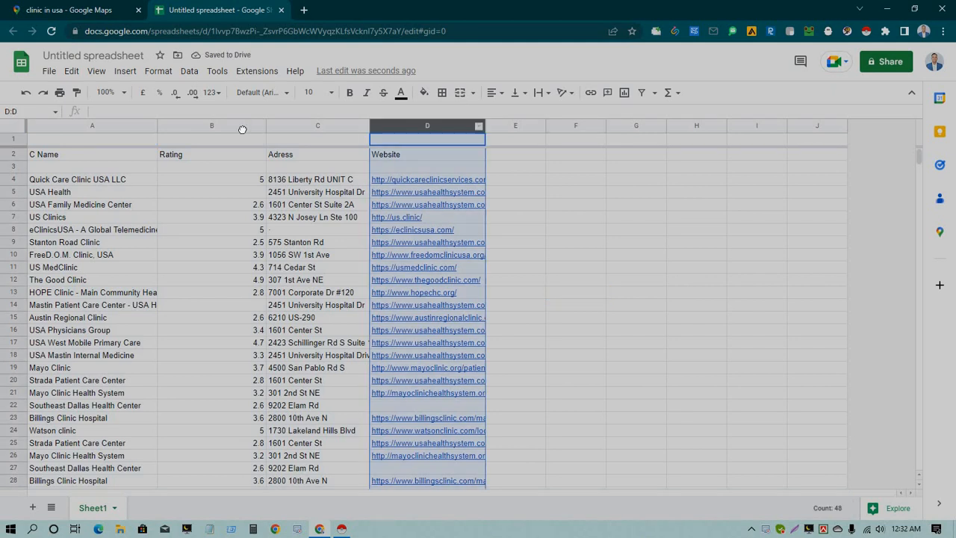
pyautogui.moveTo(242, 129); pyautogui.dragTo(237, 156)
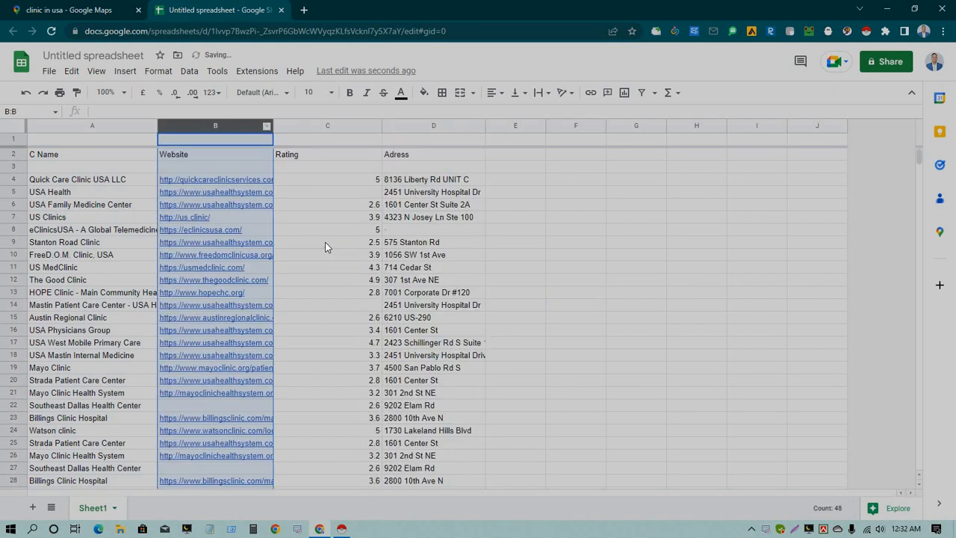
pyautogui.click(356, 242)
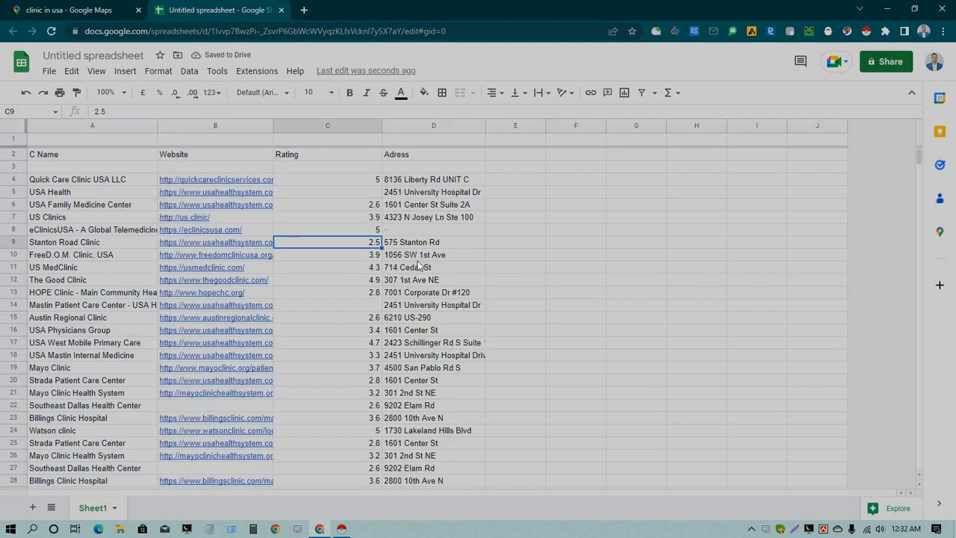
pyautogui.scroll(-10, 455, 368)
pyautogui.scroll(10, 307, 344)
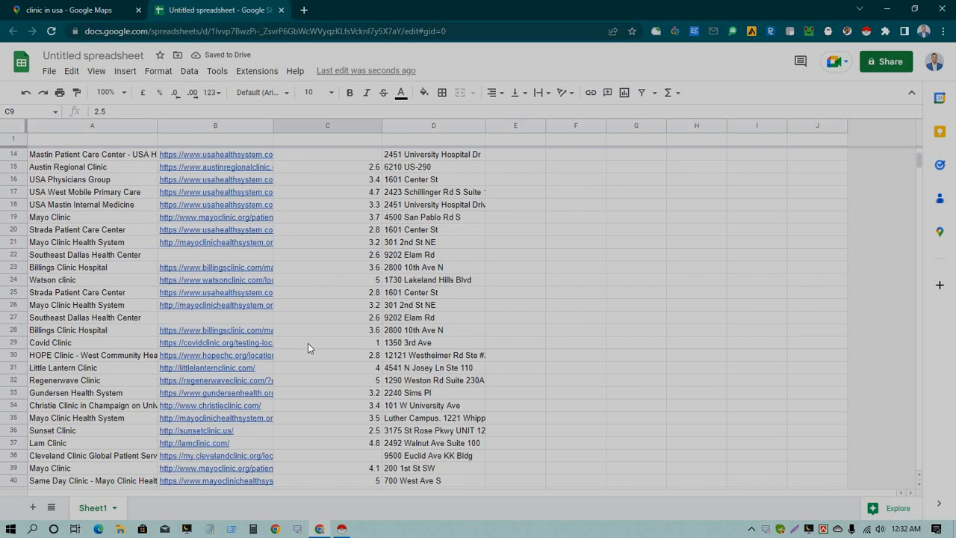
pyautogui.click(503, 182)
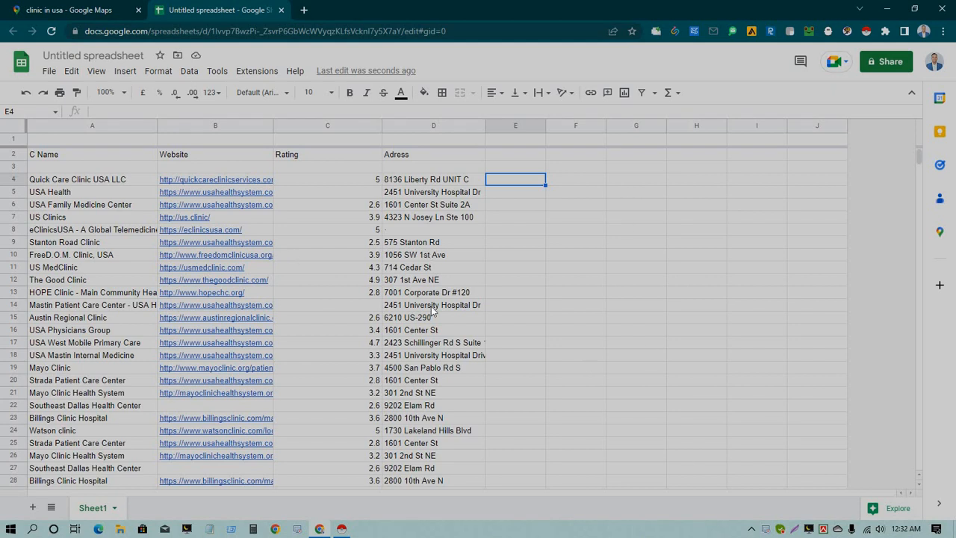
# Delete the empty row 1 above the headings and look through the cleaned clinic list down to its last entry.
pyautogui.rightClick(12, 139)
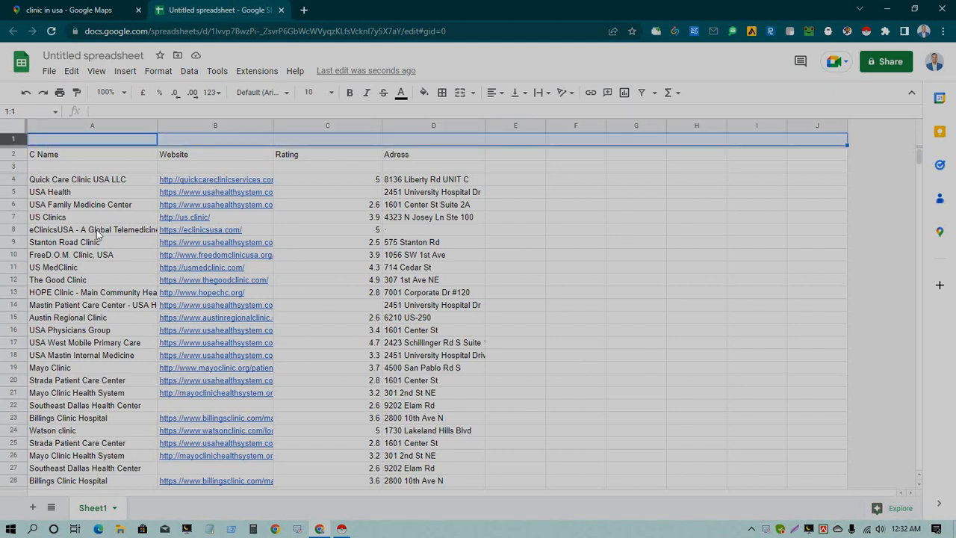
pyautogui.click(104, 276)
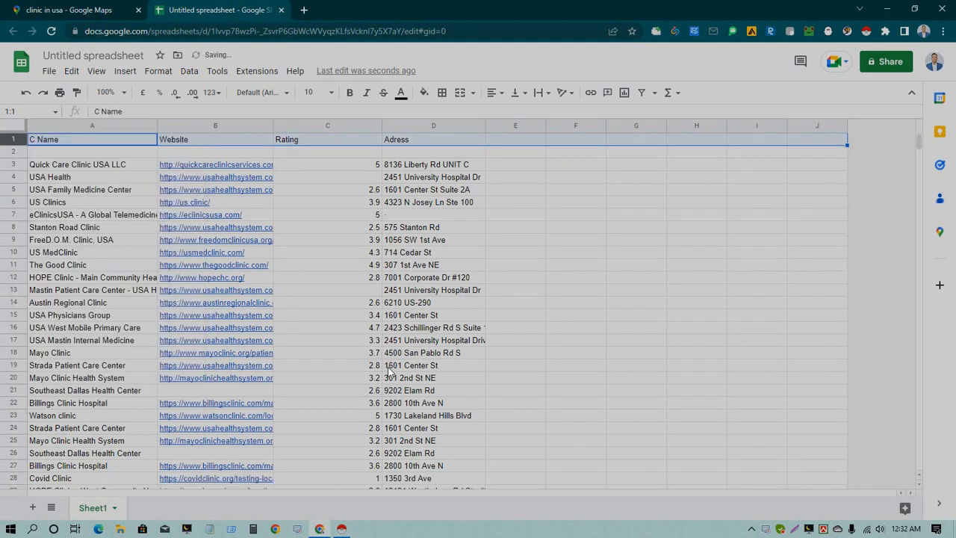
pyautogui.click(587, 328)
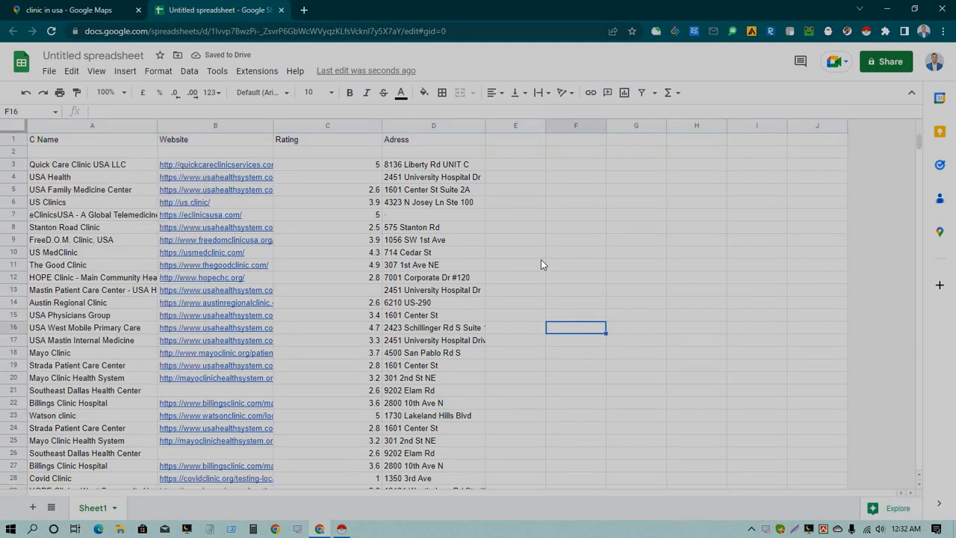
pyautogui.scroll(-10, 352, 403)
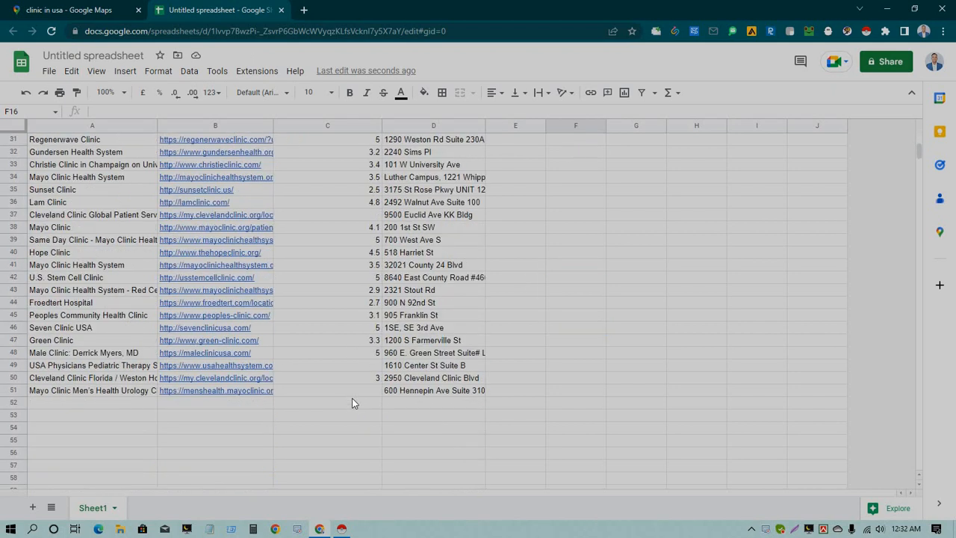
pyautogui.scroll(10, 369, 399)
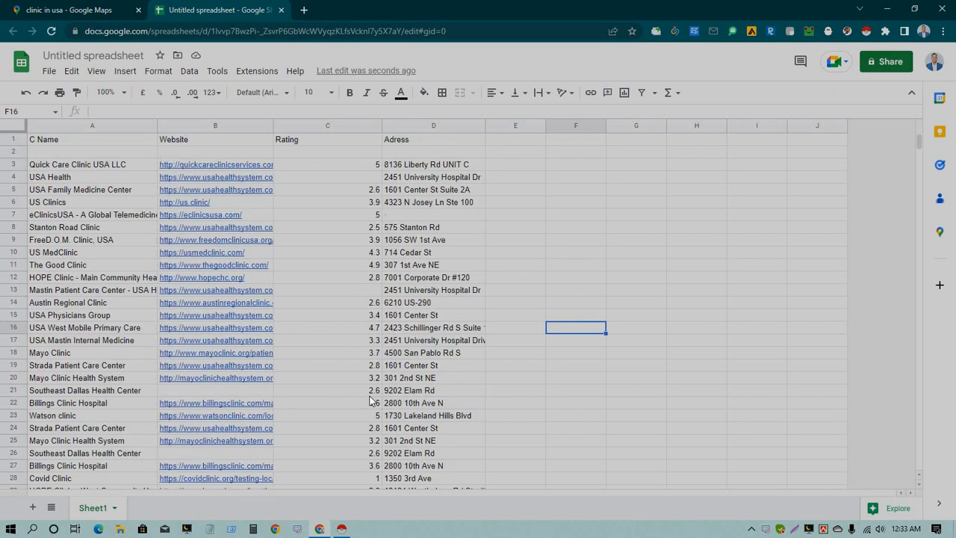